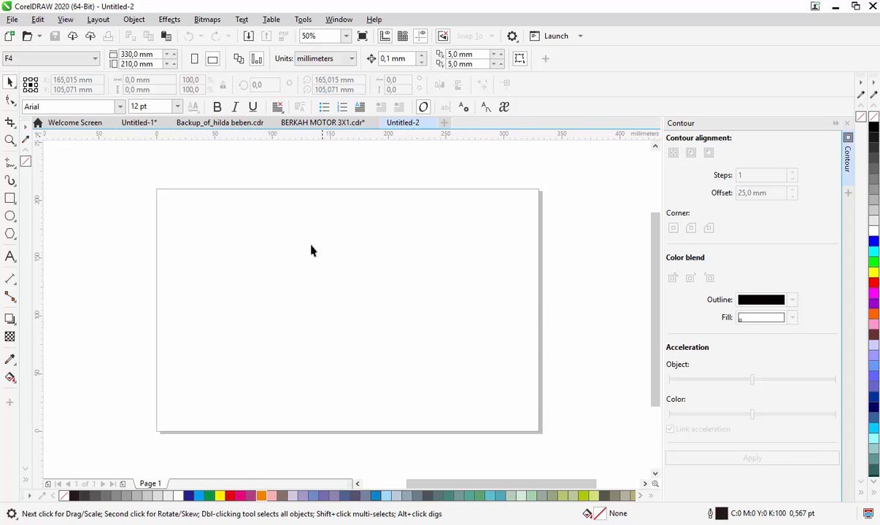
# - Draw a rectangle on the page and set its size to 175 mm wide by 125 mm high
pyautogui.click(10, 198)
pyautogui.moveTo(238, 207); pyautogui.dragTo(439, 353)
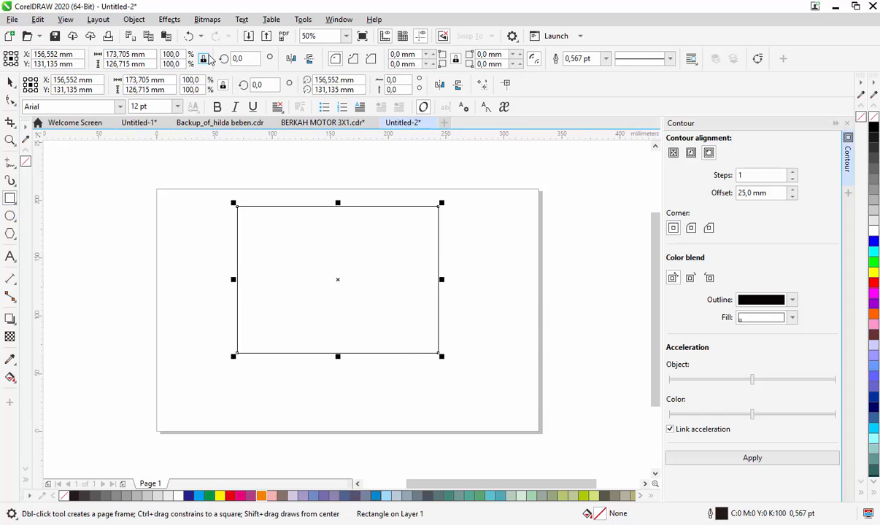
pyautogui.write('175')
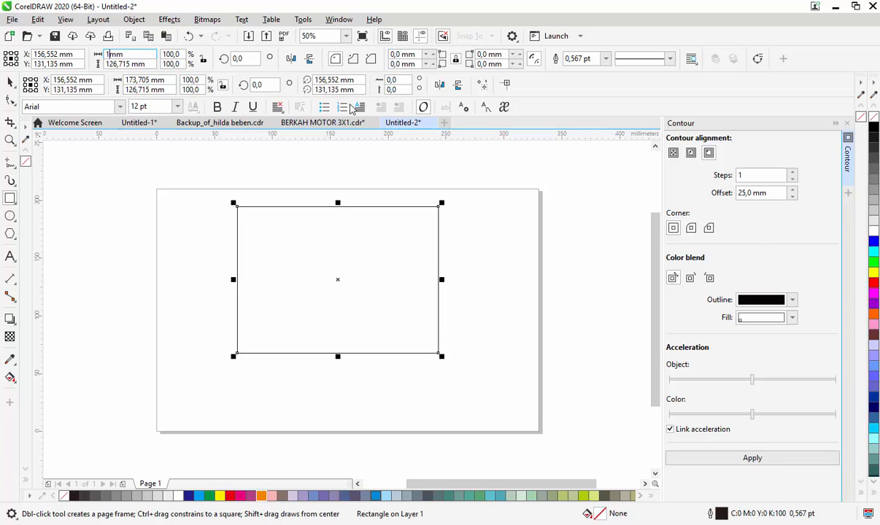
pyautogui.press('Return')
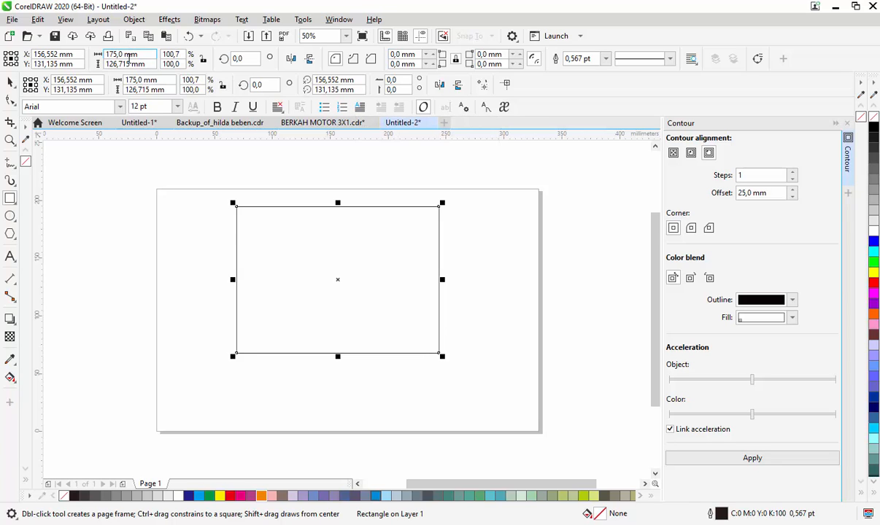
pyautogui.write('12')
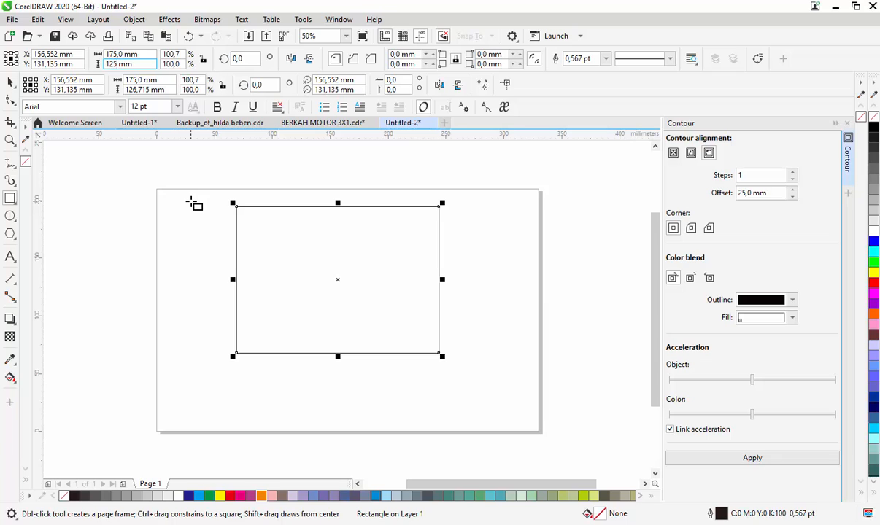
pyautogui.press('Return')
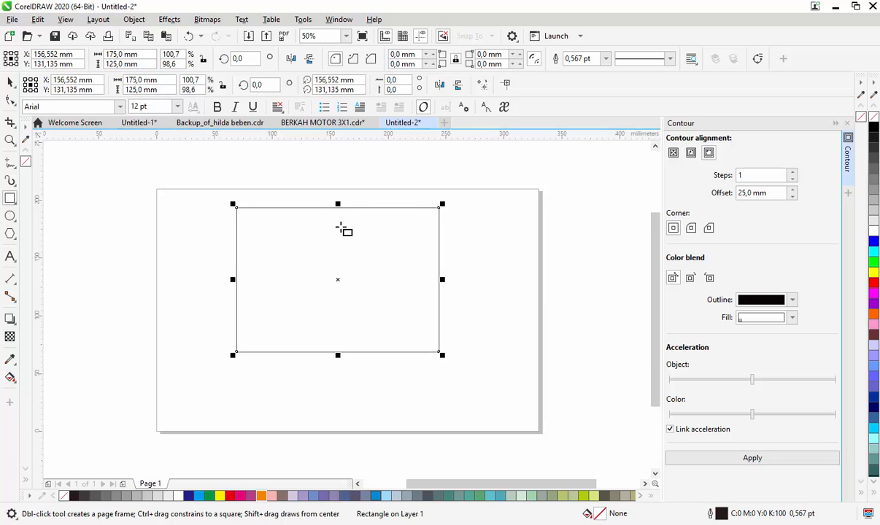
# - Shift the rectangle slightly right and duplicate it directly below so the two share an edge
pyautogui.press('space')
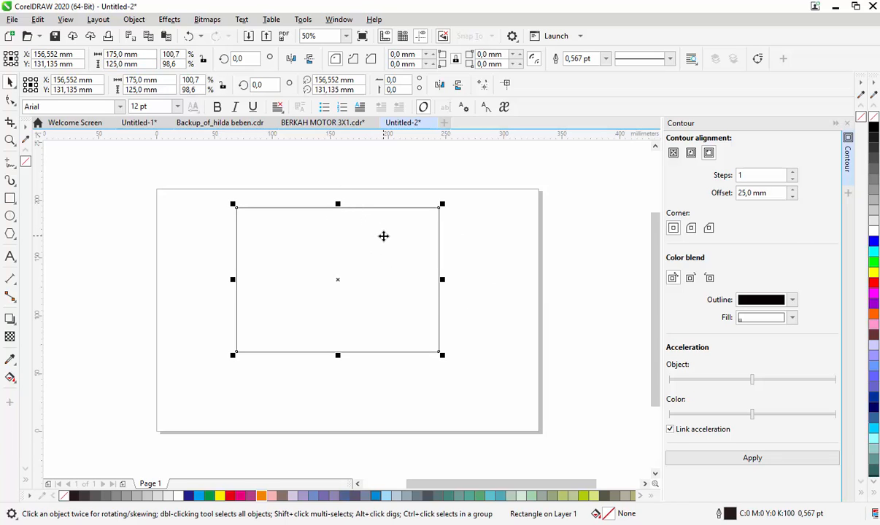
pyautogui.moveTo(355, 250); pyautogui.dragTo(380, 254)
pyautogui.moveTo(366, 204); pyautogui.dragTo(386, 357)
pyautogui.click(191, 255)
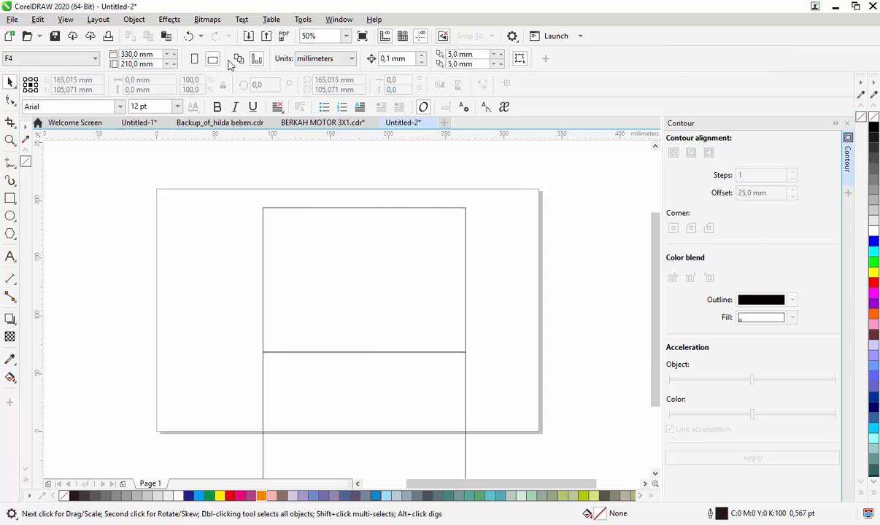
# - Switch the page to portrait orientation and place both stacked rectangles in the middle of the page
pyautogui.click(202, 63)
pyautogui.moveTo(235, 424); pyautogui.dragTo(200, 438)
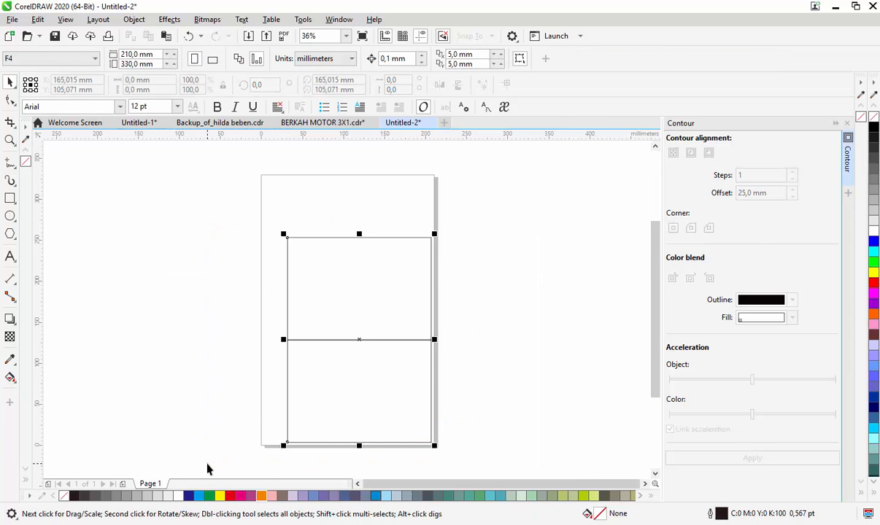
pyautogui.moveTo(362, 346); pyautogui.dragTo(350, 317)
pyautogui.click(495, 251)
# - Bring the wedding-invitation watercolor flower image from the swirl folder in File Explorer into the CorelDRAW page and rotate it 90 degrees
pyautogui.hotkey('alt', 'Tab')
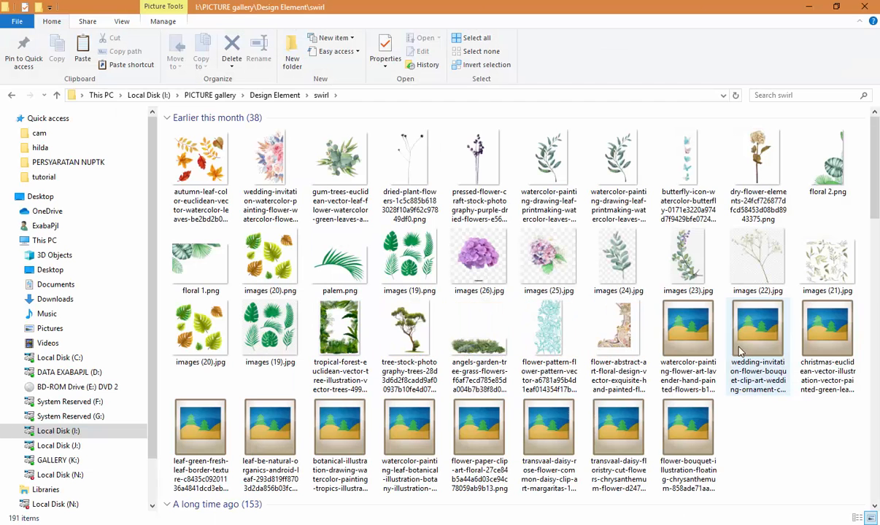
pyautogui.moveTo(278, 153); pyautogui.dragTo(544, 272)
pyautogui.scroll(-2, 544, 271)
pyautogui.moveTo(604, 150); pyautogui.dragTo(554, 241)
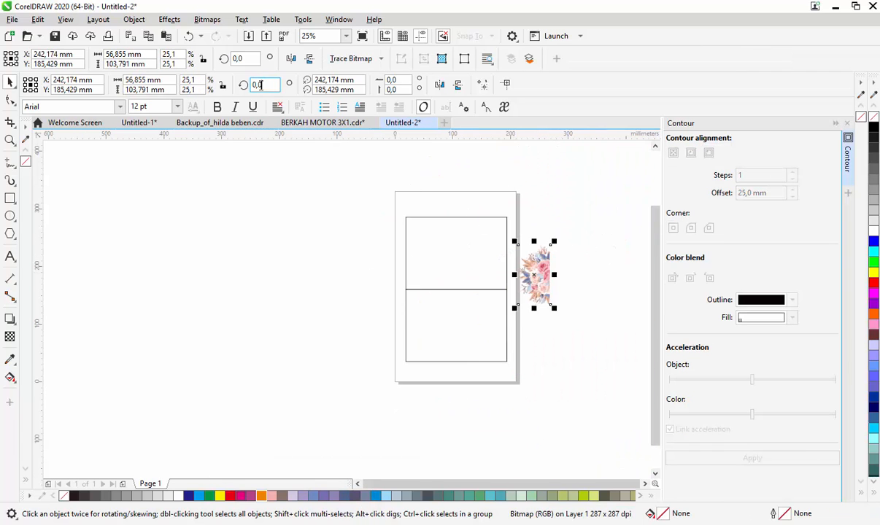
pyautogui.press('Return')
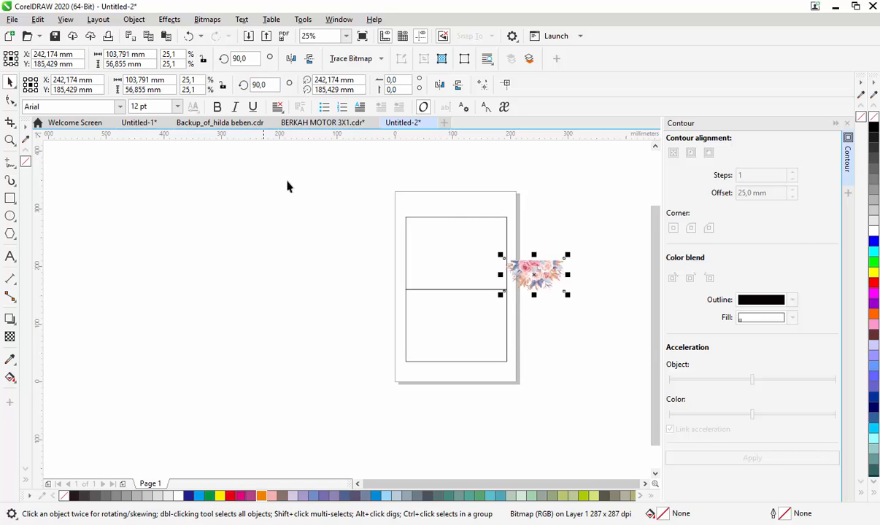
# - Move the rotated bouquet to the upper rectangle's top edge and centre it horizontally on that rectangle
pyautogui.scroll(-1, 503, 253)
pyautogui.scroll(2, 533, 259)
pyautogui.moveTo(476, 278); pyautogui.dragTo(307, 181)
pyautogui.scroll(1, 313, 182)
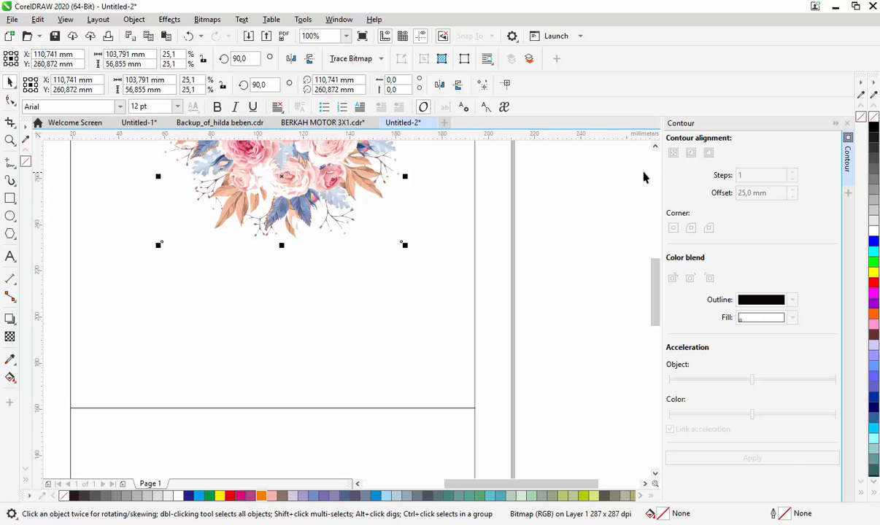
pyautogui.scroll(-1, 301, 186)
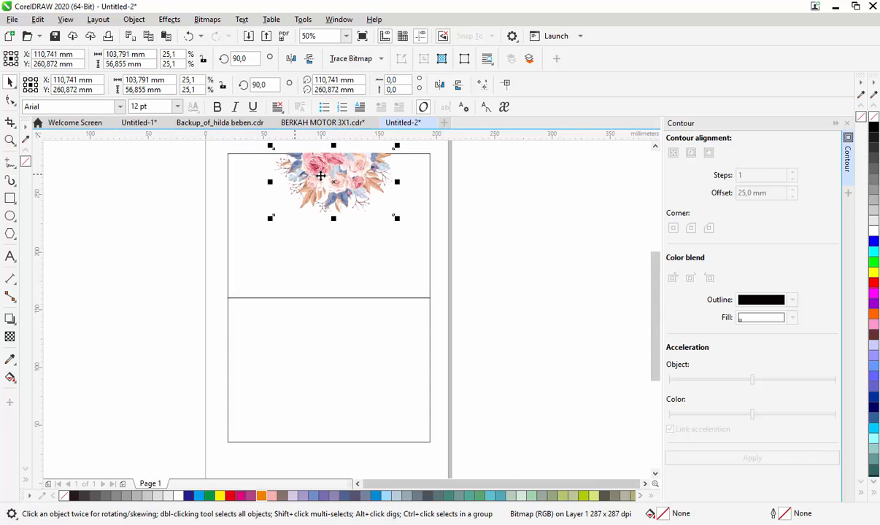
pyautogui.keyDown('shift'); pyautogui.click(385, 260); pyautogui.keyUp('shift')
pyautogui.press('c')
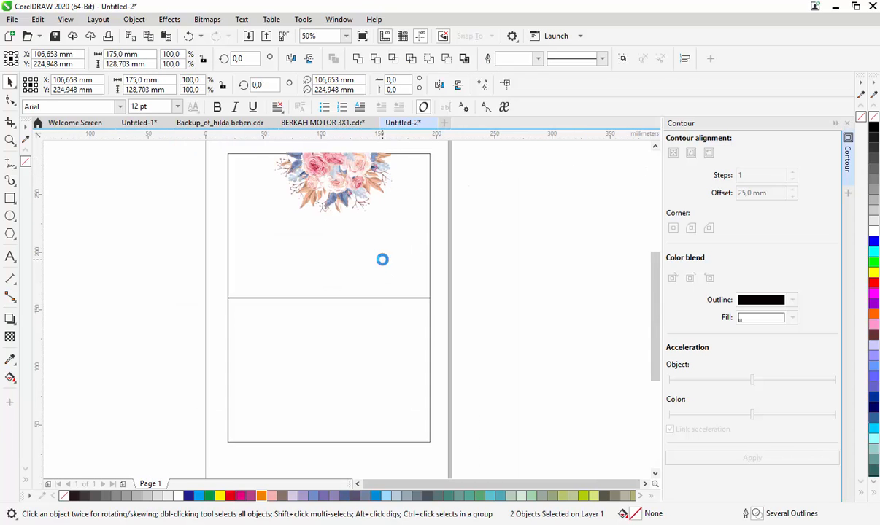
# - Scale the bouquet down to about 68 by 37 mm at the upper rectangle's top edge
pyautogui.press('Escape')
pyautogui.click(339, 180)
pyautogui.moveTo(387, 221); pyautogui.dragTo(330, 173)
# - PowerClip the bouquet inside the upper rectangle
pyautogui.rightClick(329, 173)
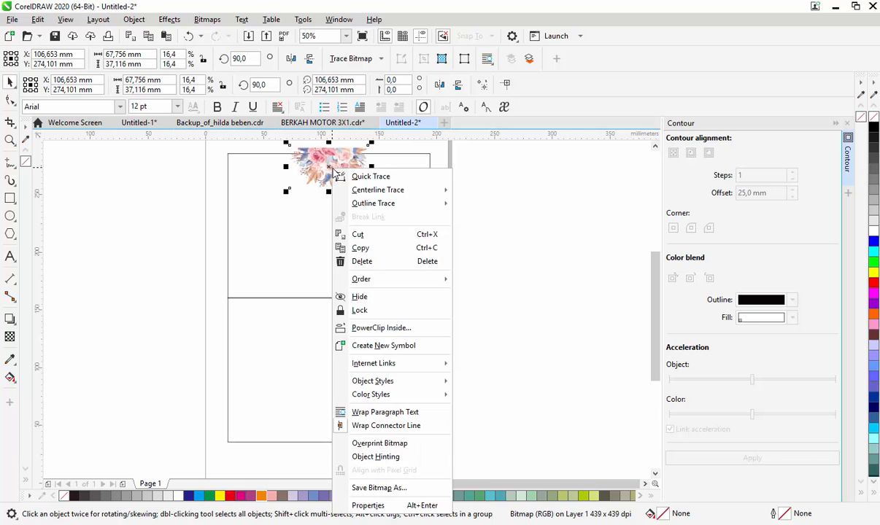
pyautogui.click(399, 328)
pyautogui.click(389, 229)
pyautogui.scroll(2, 312, 167)
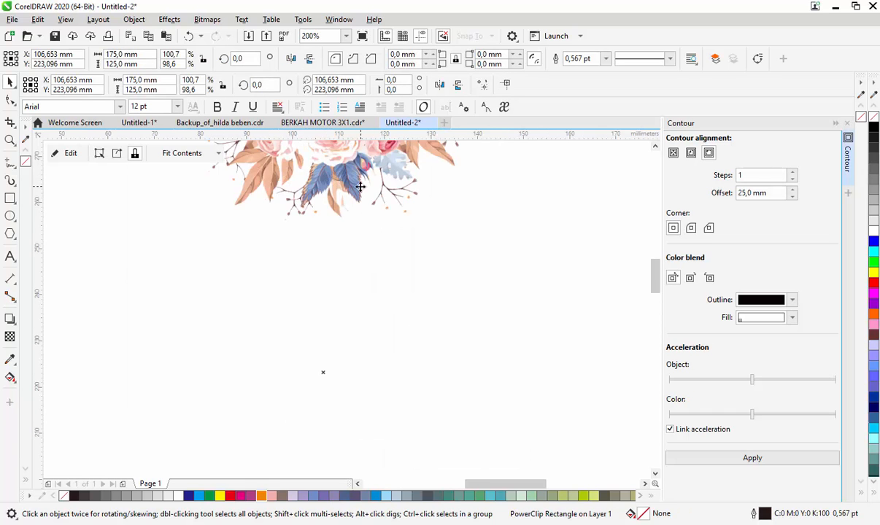
pyautogui.scroll(-1, 373, 188)
# - Edit the upper rectangle's PowerClip contents, adding a bouquet copy on each side of the central one to span the top edge
pyautogui.doubleClick(404, 193)
pyautogui.click(655, 147)
pyautogui.click(654, 147)
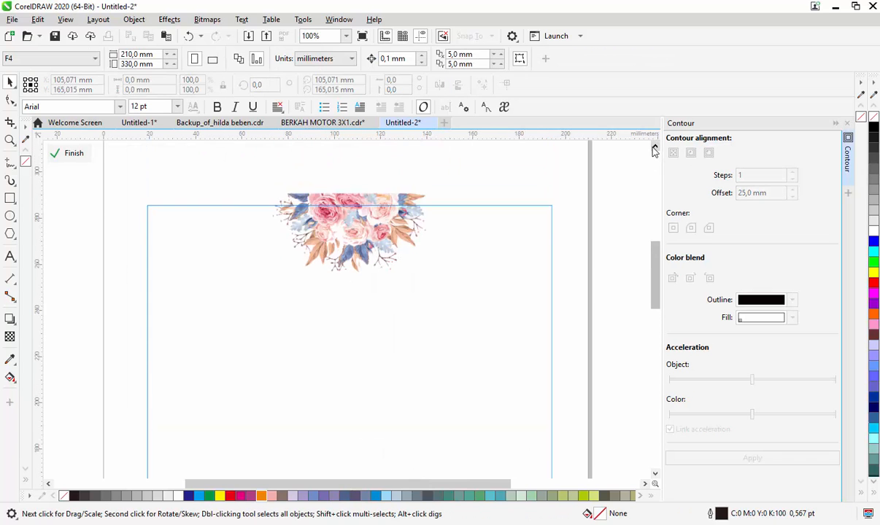
pyautogui.click(654, 146)
pyautogui.click(368, 269)
pyautogui.moveTo(368, 270); pyautogui.dragTo(469, 264)
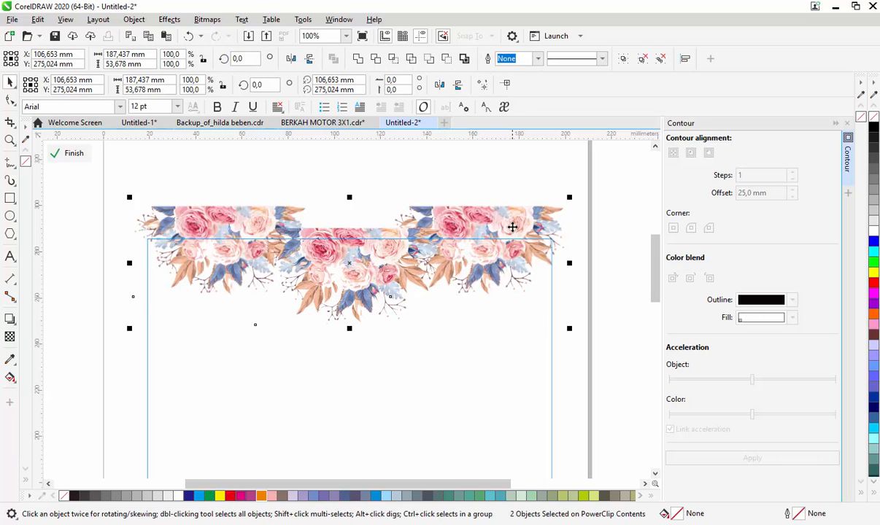
pyautogui.moveTo(512, 223); pyautogui.dragTo(513, 227)
pyautogui.keyDown('ctrl'); pyautogui.click(397, 175); pyautogui.keyUp('ctrl')
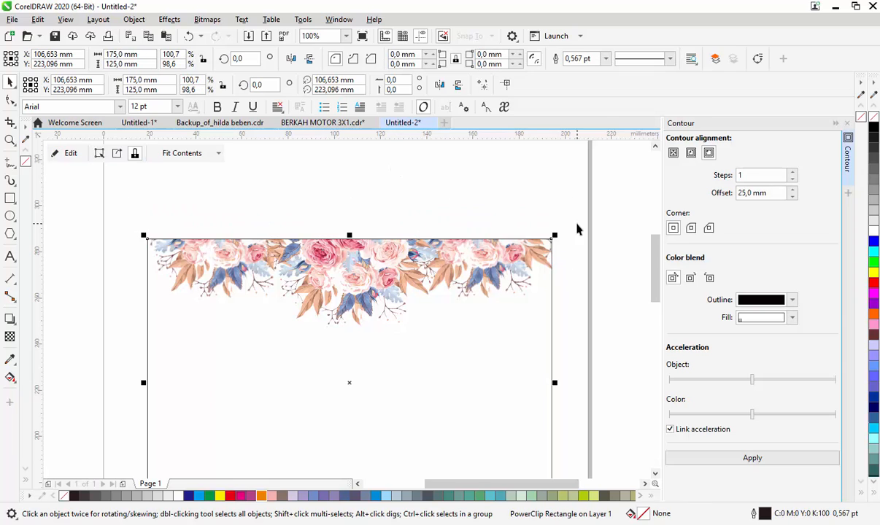
# - Reopen the PowerClip contents and add a vertically mirrored copy of the flower border along the rectangle's lower edge
pyautogui.press('F4')
pyautogui.click(388, 241)
pyautogui.doubleClick(389, 235)
pyautogui.click(352, 171)
pyautogui.keyDown('shift'); pyautogui.click(428, 166); pyautogui.keyUp('shift')
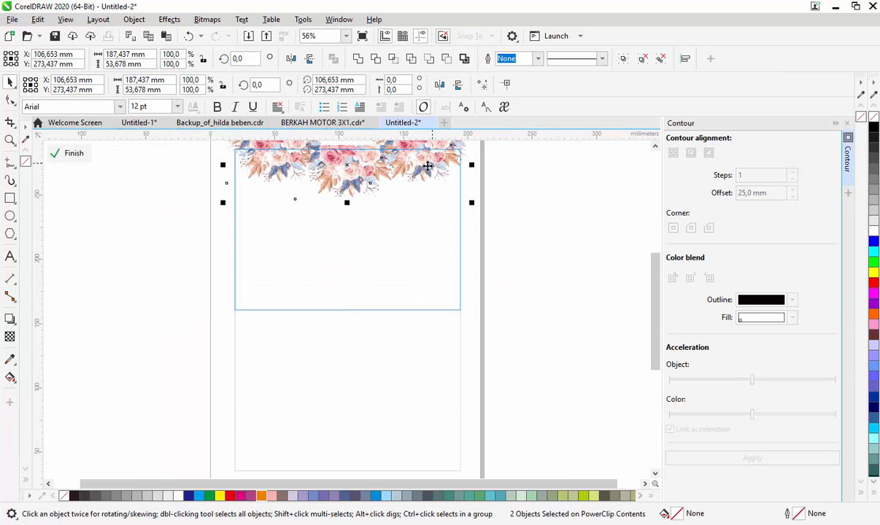
pyautogui.click(654, 147)
pyautogui.moveTo(348, 155)
pyautogui.mouseDown()
pyautogui.moveTo(343, 267)
pyautogui.moveTo(358, 327)
pyautogui.mouseUp()
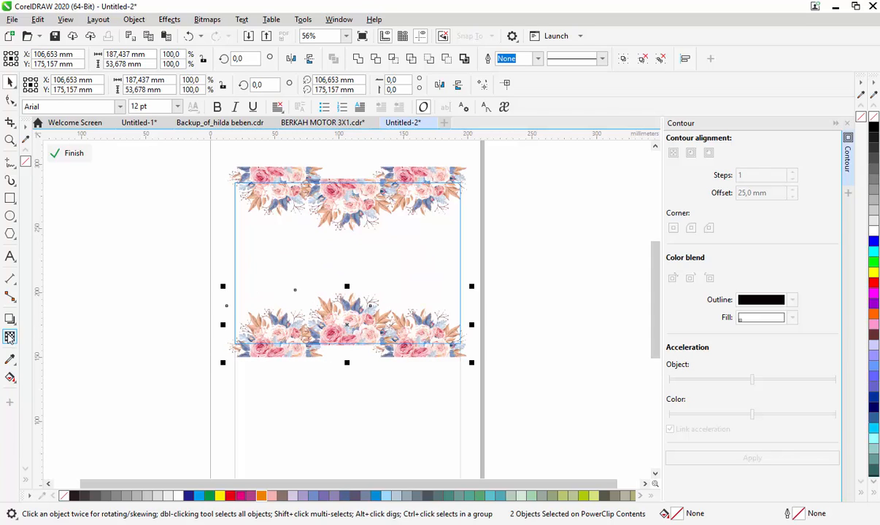
# - Apply uniform transparency of 50 to the lower flower border and finish editing the PowerClip
pyautogui.click(10, 336)
pyautogui.click(30, 60)
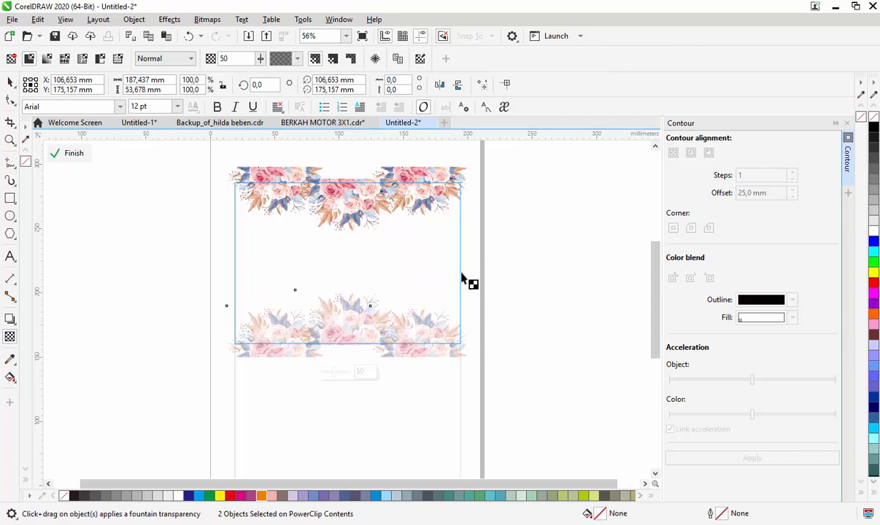
pyautogui.click(10, 82)
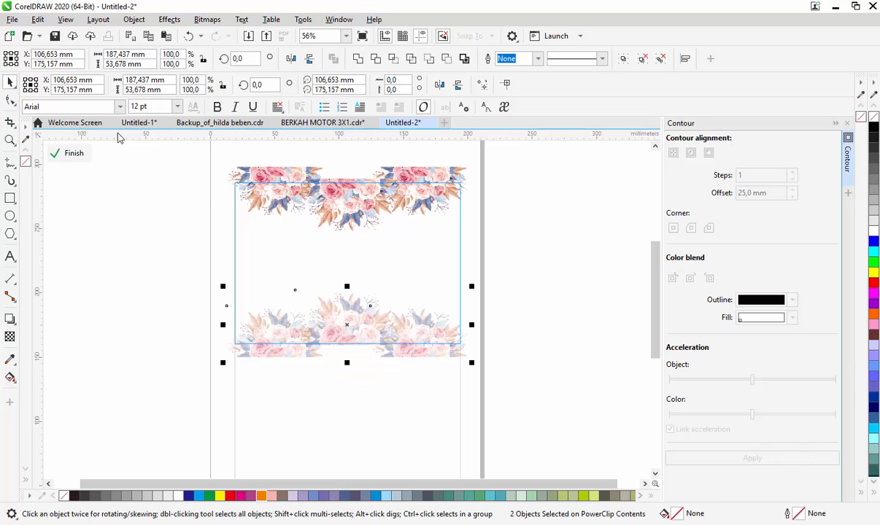
pyautogui.click(70, 155)
pyautogui.click(560, 339)
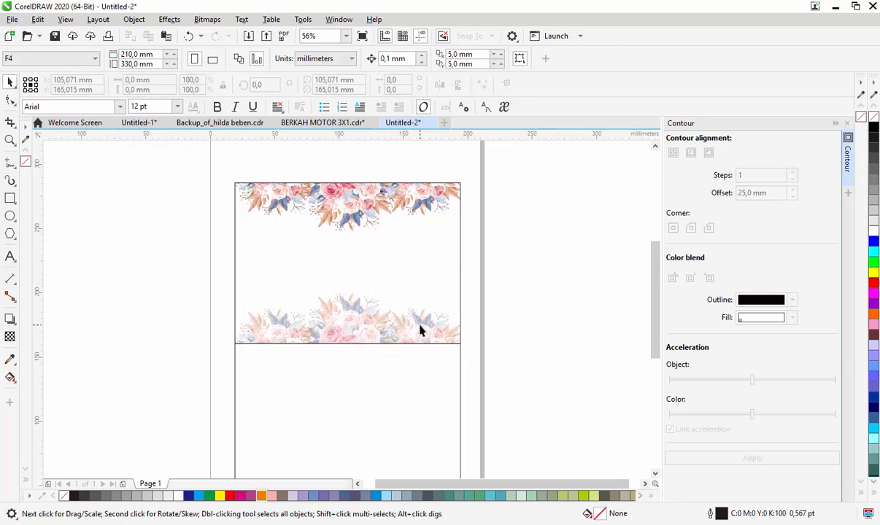
# - Add artistic text with the couple's first names joined by "&" between the two flower borders
pyautogui.press('F8')
pyautogui.scroll(-1, 355, 313)
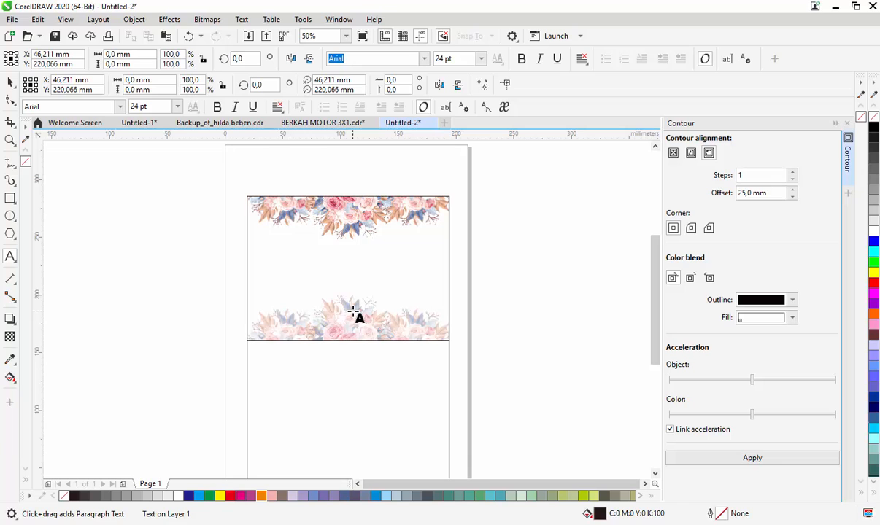
pyautogui.press('F2')
pyautogui.moveTo(243, 191); pyautogui.dragTo(472, 338)
pyautogui.write('Silvi &')
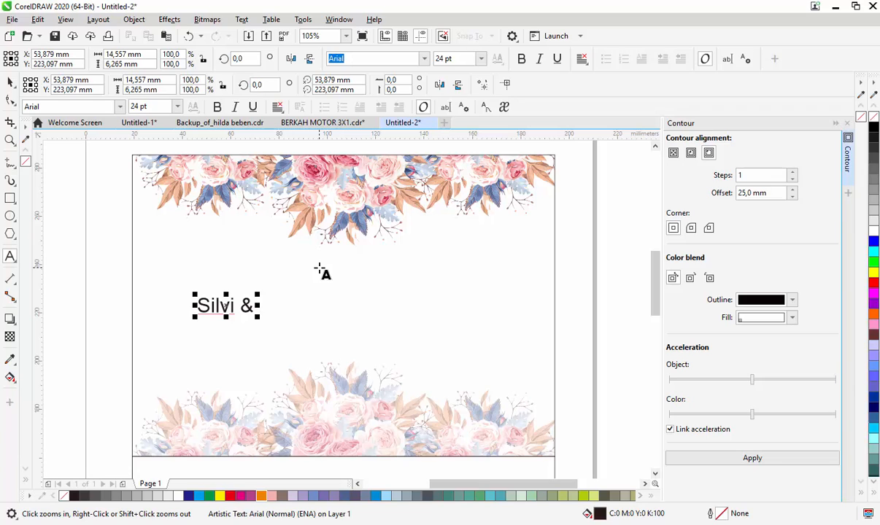
pyautogui.write(' Sofyan')
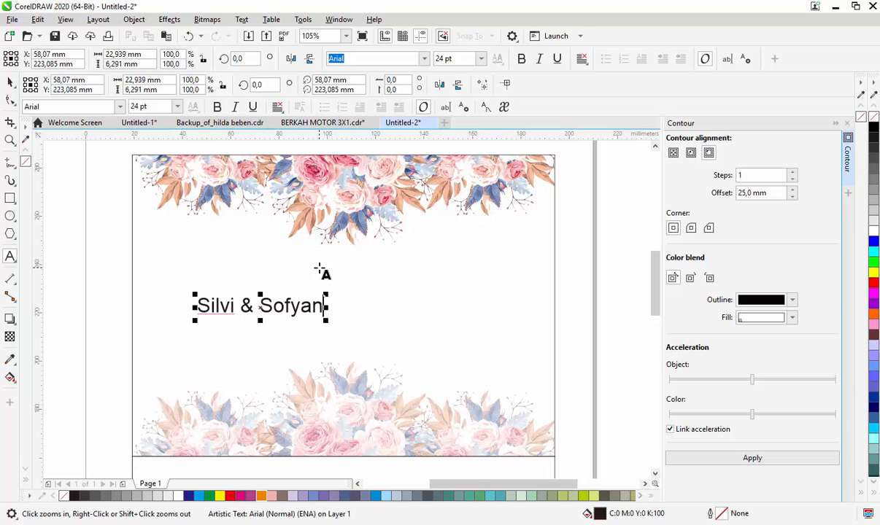
pyautogui.click(233, 305)
pyautogui.write('a')
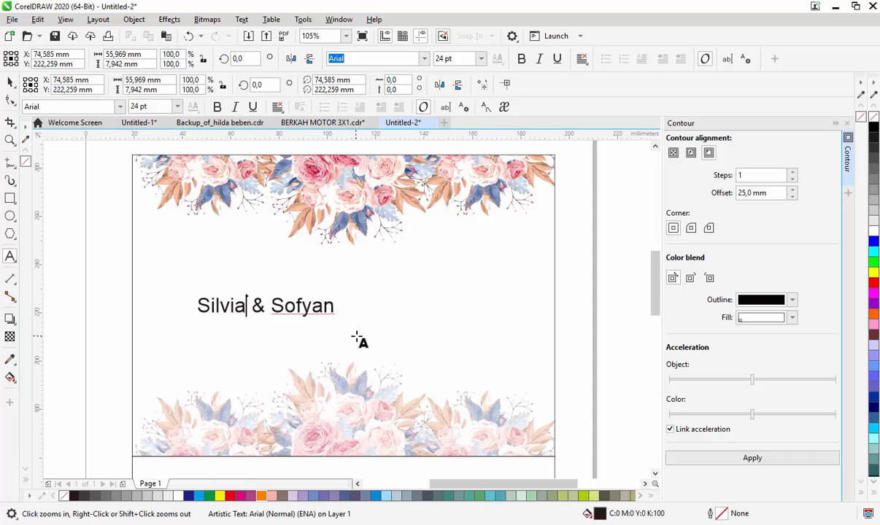
# - Centre the couple's names horizontally and vertically in the upper rectangle
pyautogui.hotkey('ctrl', 'space')
pyautogui.press('c')
pyautogui.press('e')
pyautogui.click(581, 253)
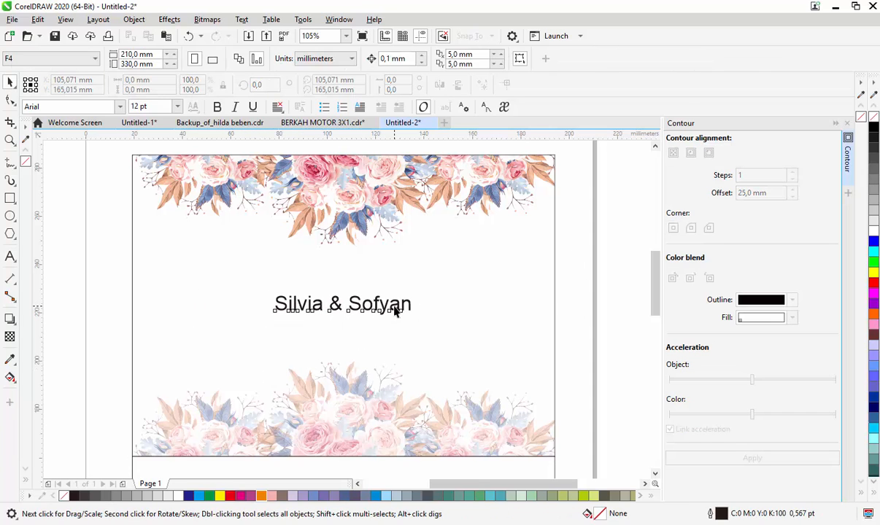
# - Set the couple's names in the Annabelle font and centre them again in the upper rectangle
pyautogui.click(395, 307)
pyautogui.click(424, 59)
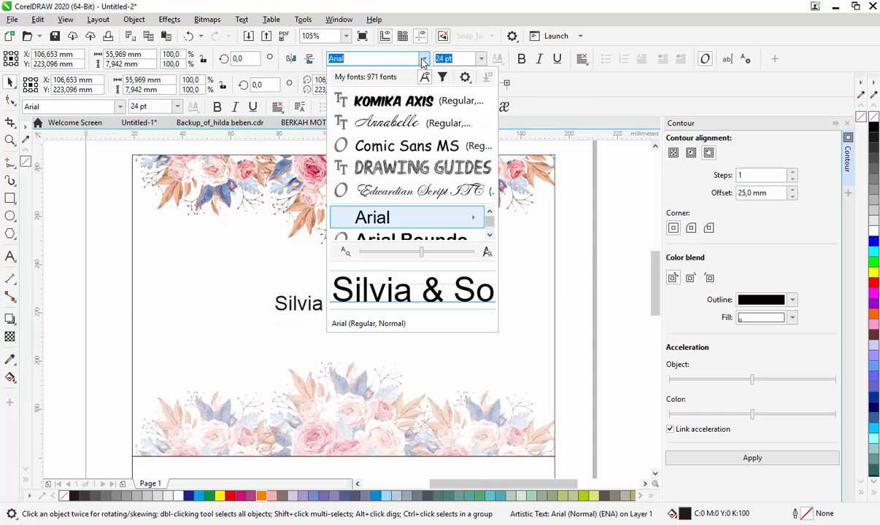
pyautogui.click(394, 146)
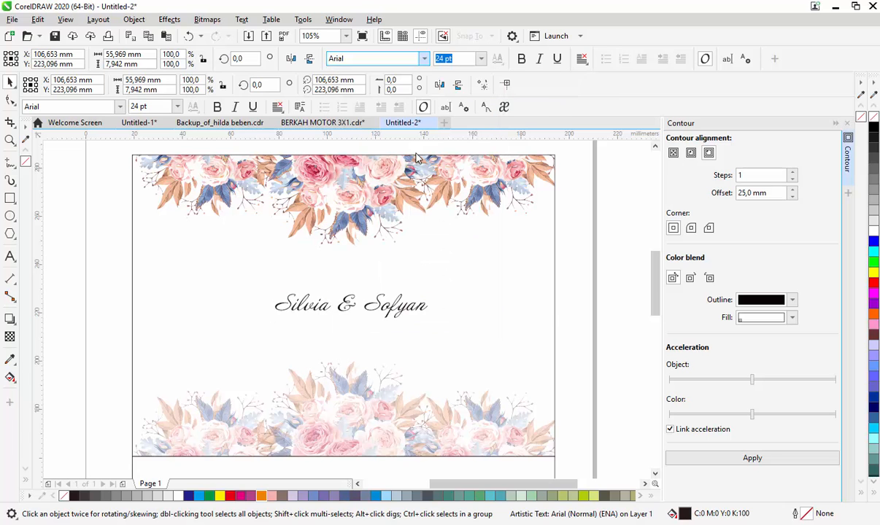
pyautogui.keyDown('shift'); pyautogui.click(463, 328); pyautogui.keyUp('shift')
pyautogui.press('c')
pyautogui.press('e')
pyautogui.click(579, 289)
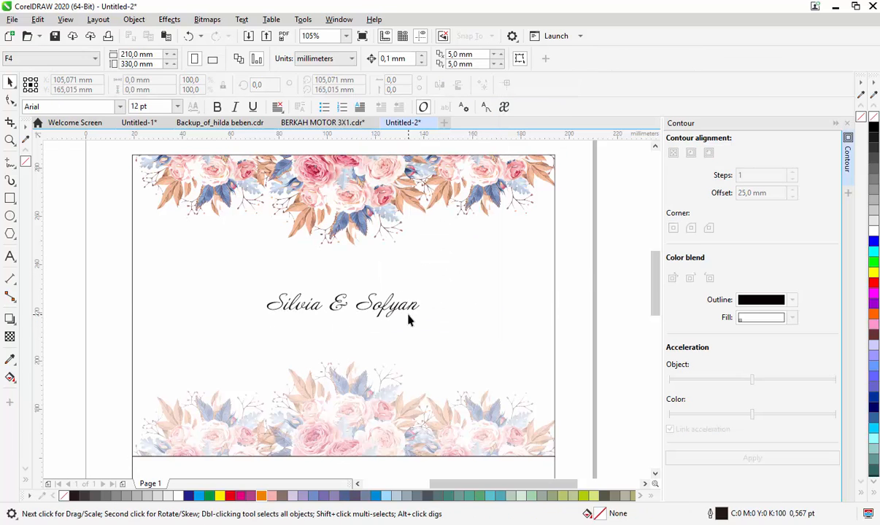
# - Enlarge the couple's names to about 127 mm wide and move them slightly down
pyautogui.click(416, 306)
pyautogui.moveTo(424, 290); pyautogui.dragTo(500, 254)
pyautogui.moveTo(402, 300); pyautogui.dragTo(398, 321)
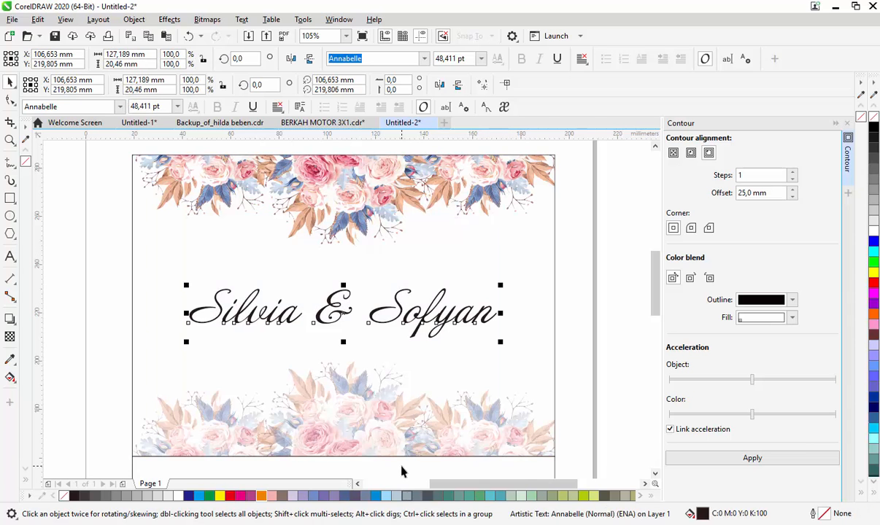
# - Recolour the couple's names with the blue sampled from a leaf in the top border, and move them slightly lower
pyautogui.click(11, 359)
pyautogui.click(228, 188)
pyautogui.click(29, 174)
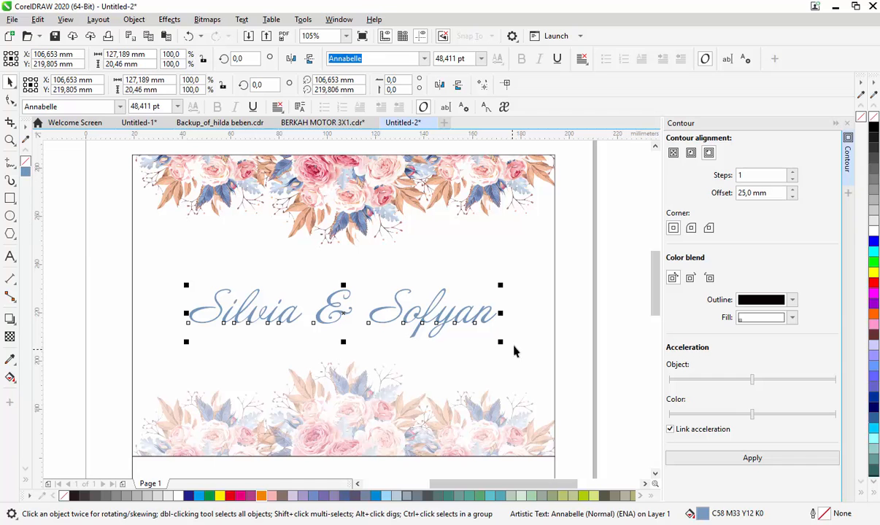
pyautogui.click(596, 230)
pyautogui.moveTo(416, 315); pyautogui.dragTo(425, 323)
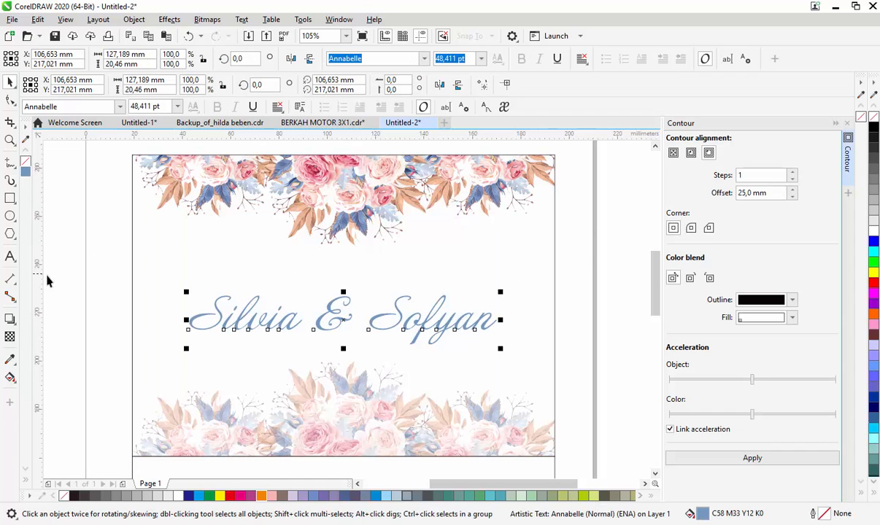
# - Add the text "THE WEDDING" above the couple's names and convert it to uppercase
pyautogui.click(11, 257)
pyautogui.click(112, 267)
pyautogui.write('the wedding o')
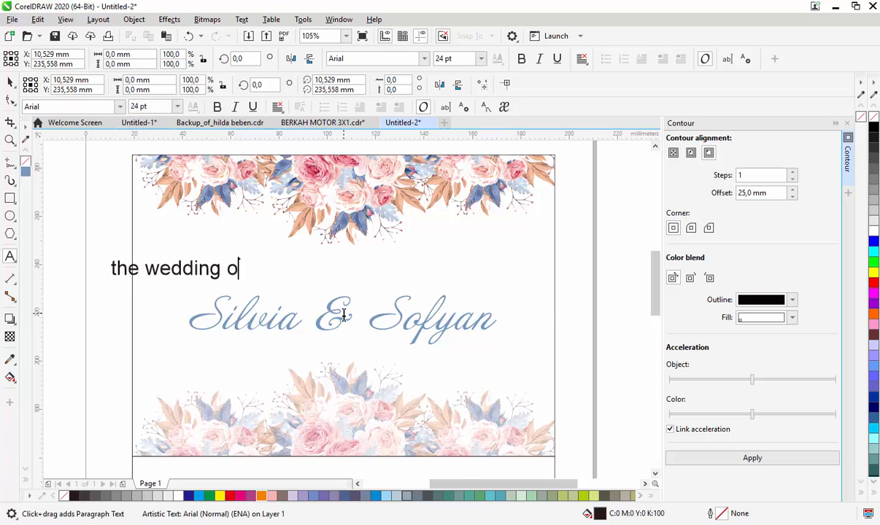
pyautogui.press('BackSpace')
pyautogui.press('BackSpace')
pyautogui.press('BackSpace')
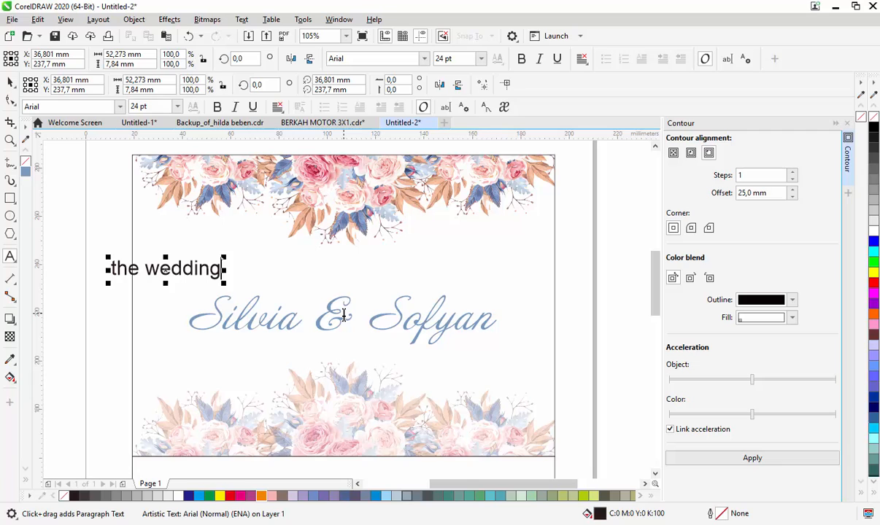
pyautogui.hotkey('ctrl', 'a')
pyautogui.hotkey('shift', 'F3')
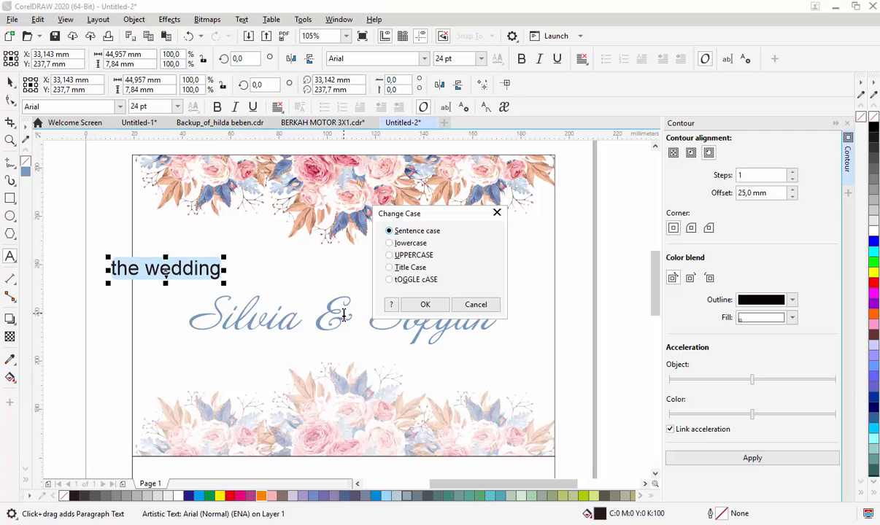
pyautogui.click(424, 304)
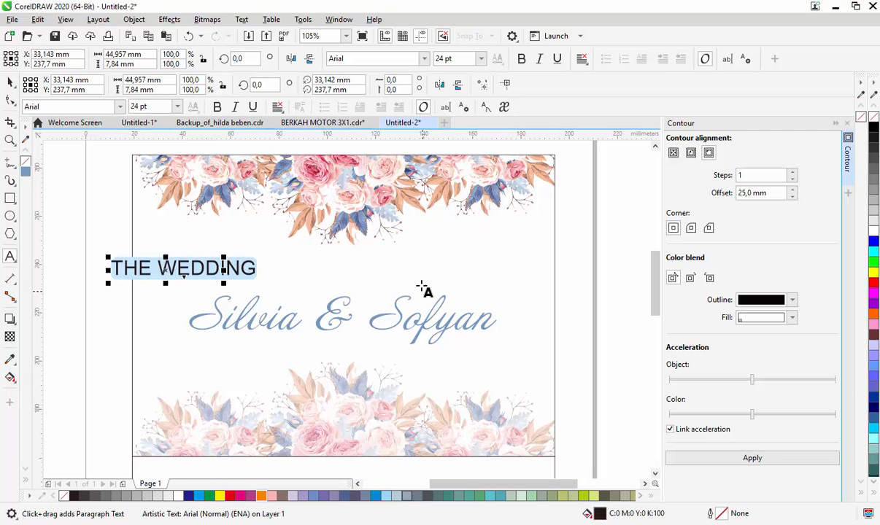
# - Shrink "THE WEDDING" to about 42 mm wide and place it centrally between the top flowers and the couple's names
pyautogui.hotkey('ctrl', 'space')
pyautogui.moveTo(259, 257); pyautogui.dragTo(216, 259)
pyautogui.moveTo(175, 271); pyautogui.dragTo(359, 259)
pyautogui.scroll(3, 382, 295)
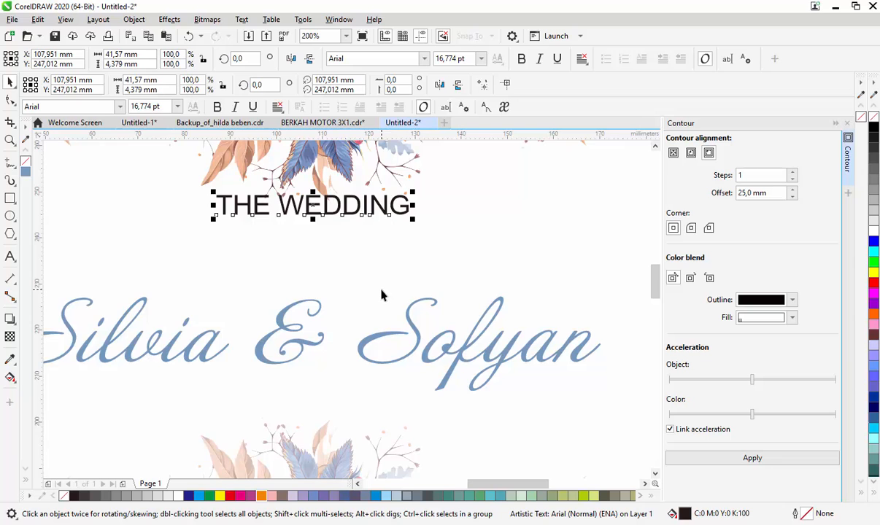
pyautogui.scroll(-3, 381, 296)
# - Adjust the vertical spacing by moving the couple's names and "THE WEDDING" slightly lower
pyautogui.click(340, 314)
pyautogui.click(342, 333)
pyautogui.click(342, 333)
pyautogui.click(339, 314)
pyautogui.moveTo(340, 314); pyautogui.dragTo(343, 332)
pyautogui.moveTo(351, 252); pyautogui.dragTo(352, 264)
# - Draw an ellipse about 55 by 34 mm over the names and fit "THE WEDDING" along its upper arc
pyautogui.click(10, 216)
pyautogui.moveTo(272, 257); pyautogui.dragTo(399, 332)
pyautogui.press('space')
pyautogui.click(364, 255)
pyautogui.click(241, 20)
pyautogui.click(274, 184)
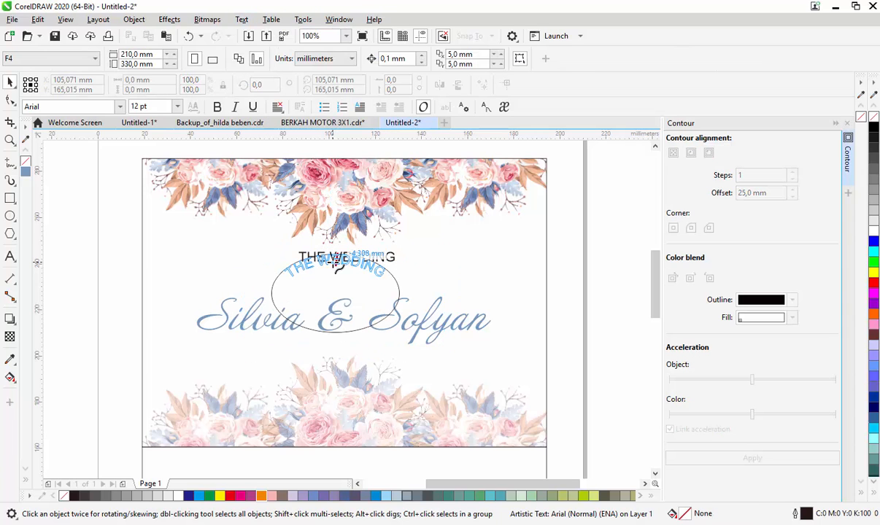
pyautogui.click(337, 264)
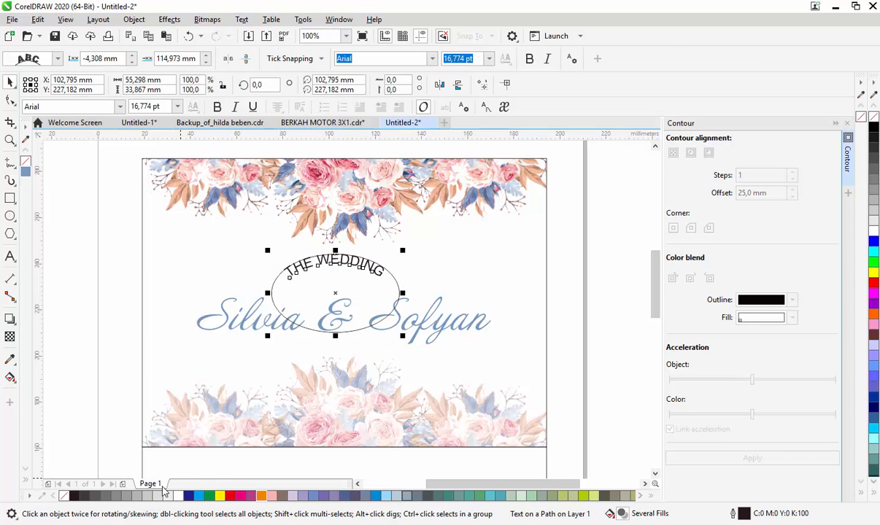
# - Remove the ellipse's outline and centre the ellipse and curved text horizontally on the upper rectangle
pyautogui.rightClick(62, 496)
pyautogui.hotkey('ctrl', 'a')
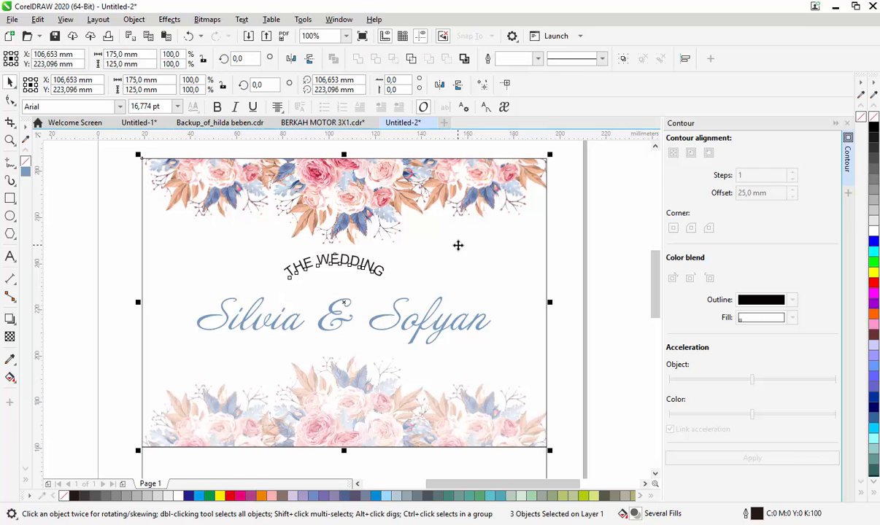
# - Make the curved text bold and extend it to read "THE WEDDING OF"
pyautogui.click(529, 59)
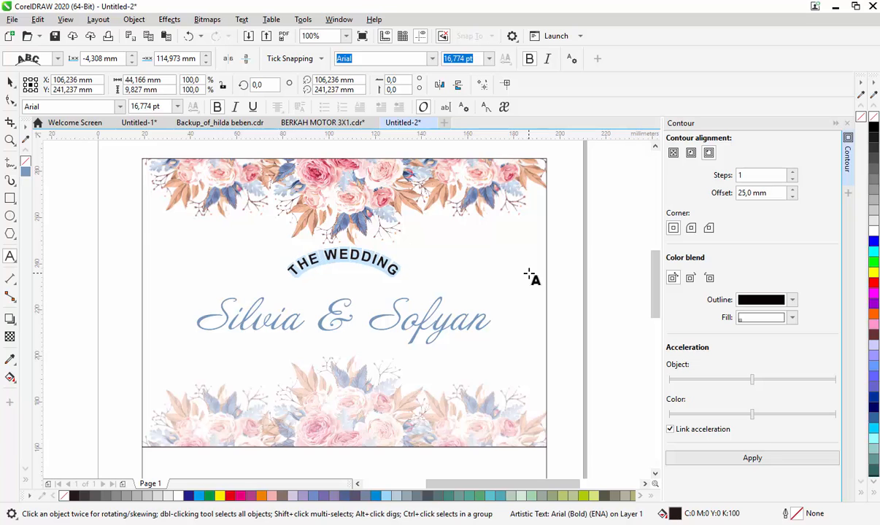
pyautogui.hotkey('ctrl', 'space')
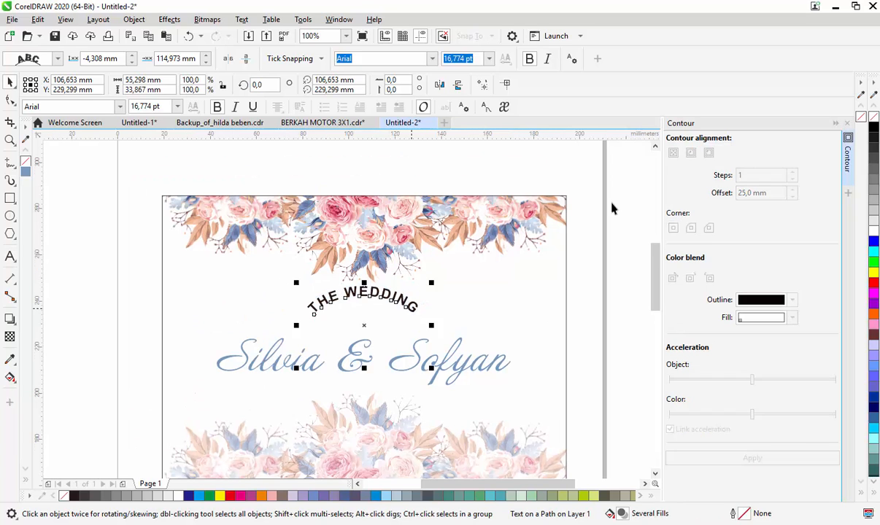
pyautogui.doubleClick(407, 304)
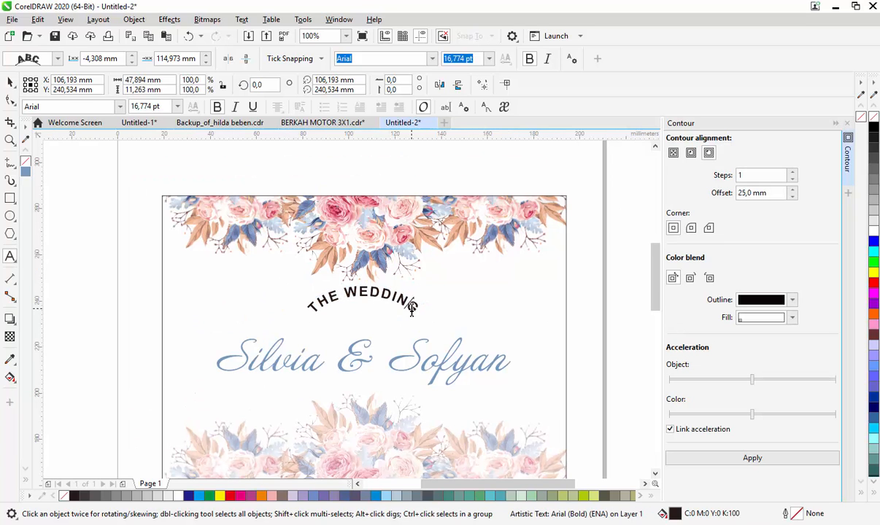
pyautogui.write('of')
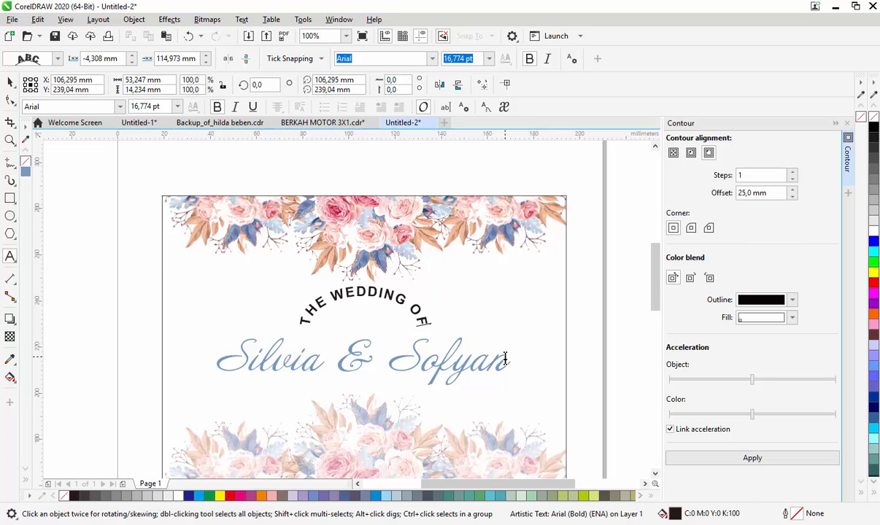
pyautogui.hotkey('ctrl', 'space')
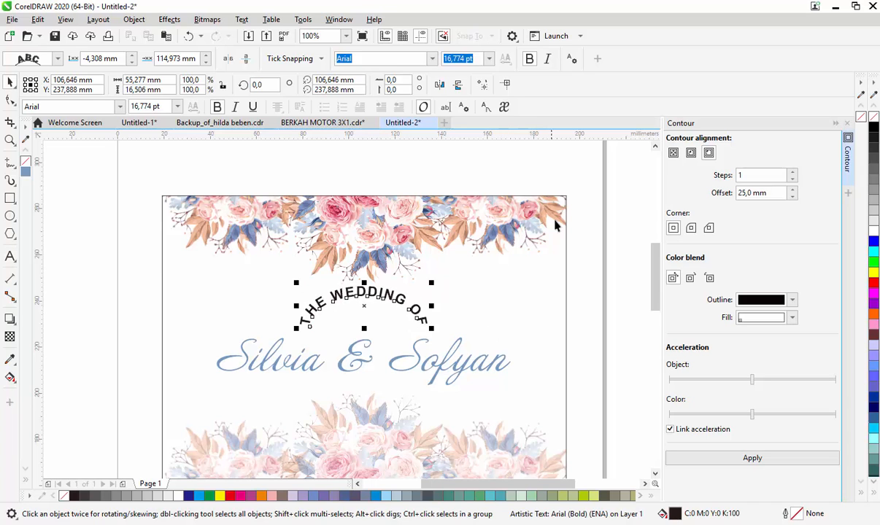
# - Widen the text's control ellipse to about 71 mm about its centre to flatten the curve
pyautogui.click(582, 320)
pyautogui.click(392, 330)
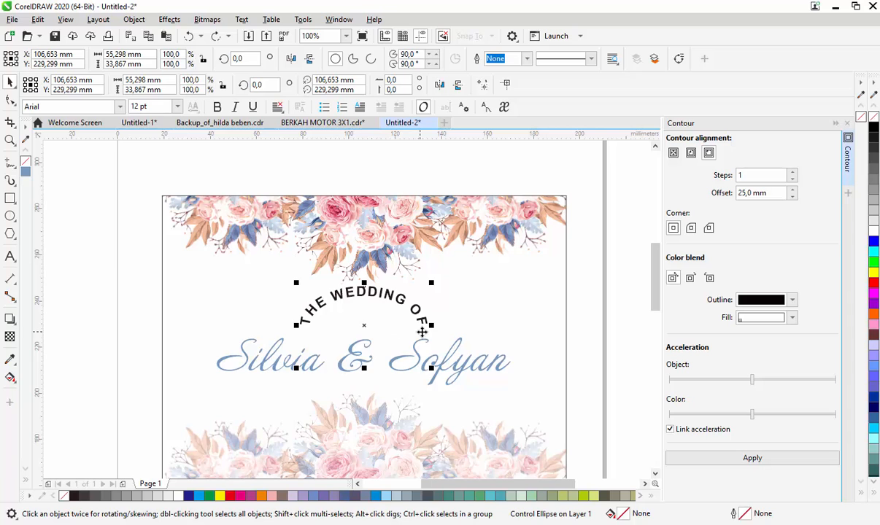
pyautogui.moveTo(432, 325); pyautogui.dragTo(449, 326)
pyautogui.press('space')
pyautogui.press('space')
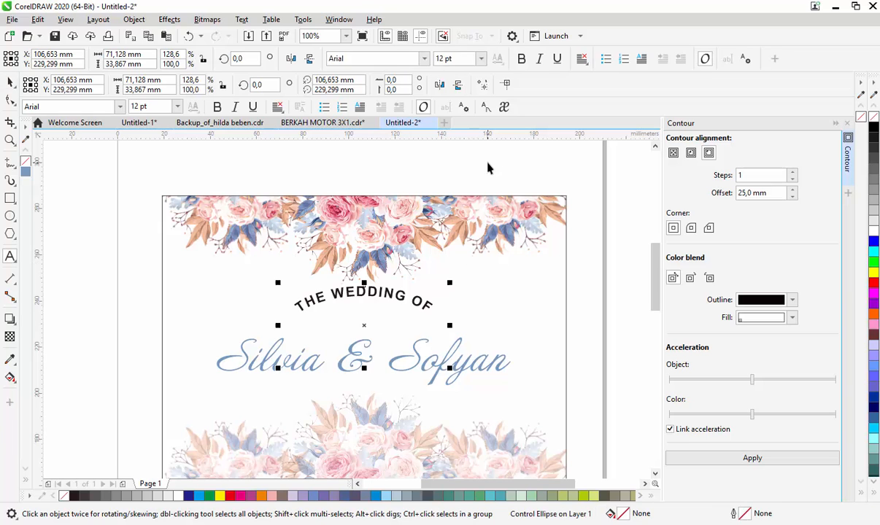
# - Move the couple's names slightly up, closer to the curved "THE WEDDING OF" text
pyautogui.click(587, 278)
pyautogui.click(437, 359)
pyautogui.click(439, 355)
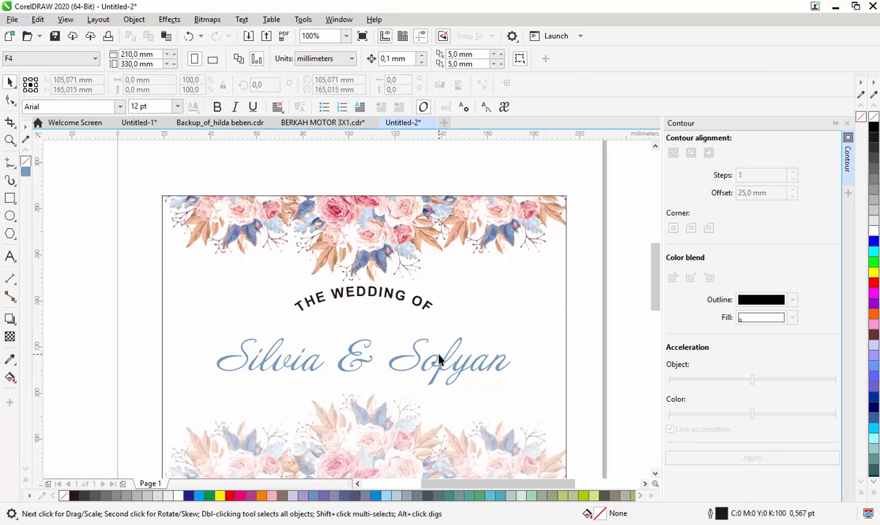
pyautogui.click(418, 361)
pyautogui.moveTo(383, 360); pyautogui.dragTo(379, 350)
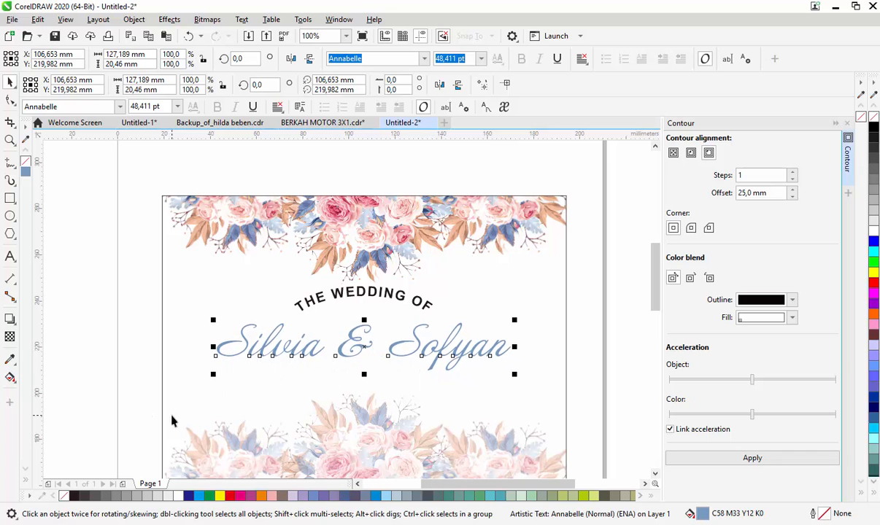
# - Give the couple's names a white 4 pt outline with round caps, placed behind the fill, overprinting and scaling with the object
pyautogui.rightClick(178, 496)
pyautogui.press('F12')
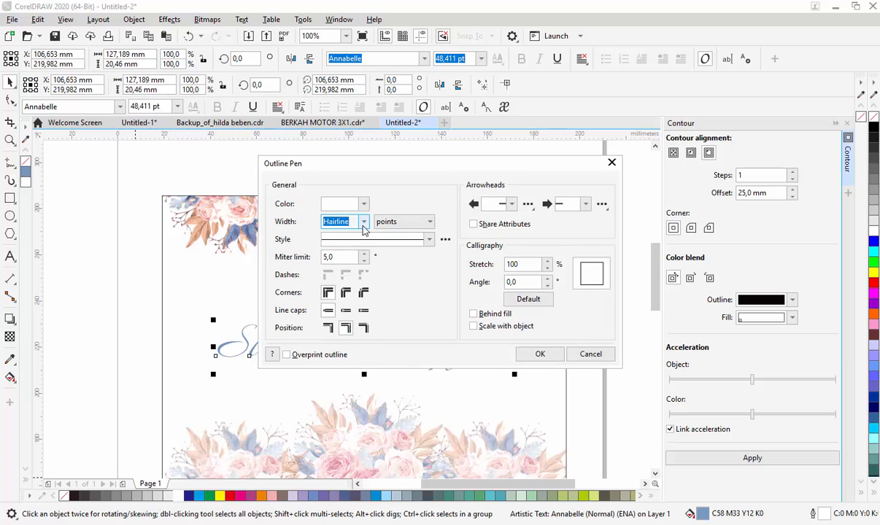
pyautogui.click(365, 229)
pyautogui.click(330, 300)
pyautogui.click(290, 354)
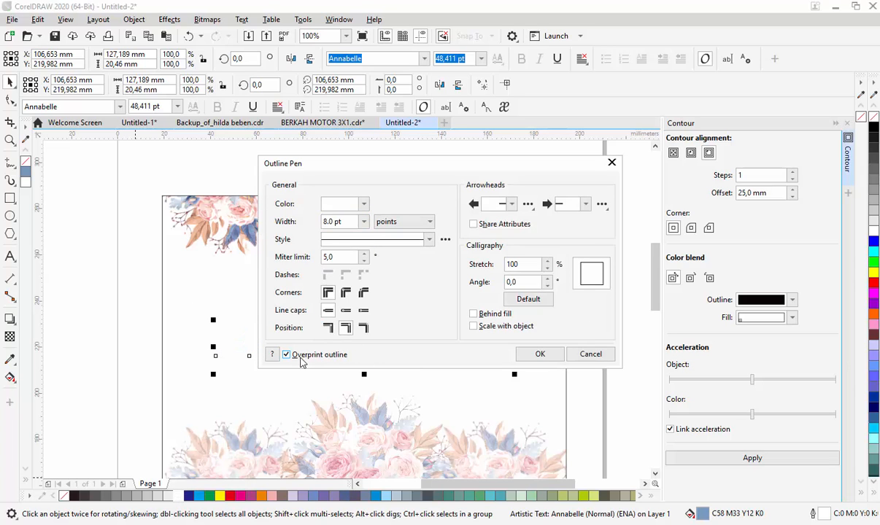
pyautogui.click(350, 311)
pyautogui.click(474, 326)
pyautogui.click(474, 314)
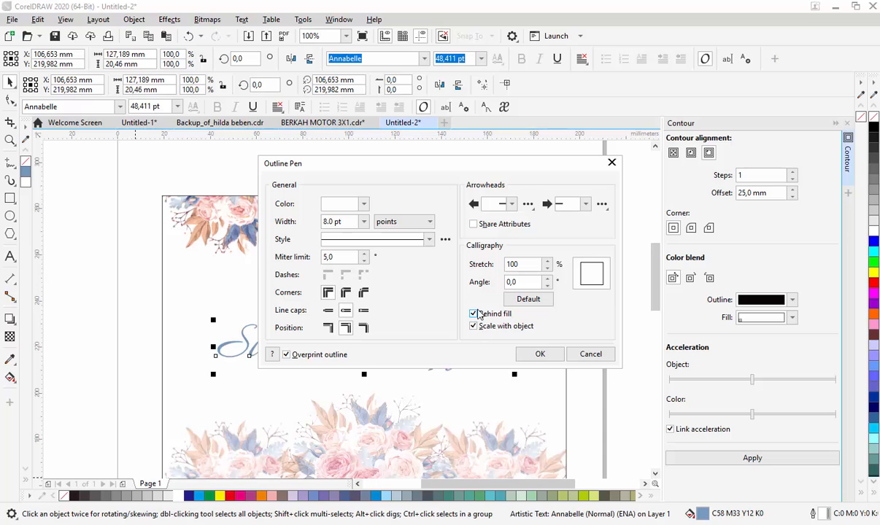
pyautogui.click(364, 222)
pyautogui.click(339, 307)
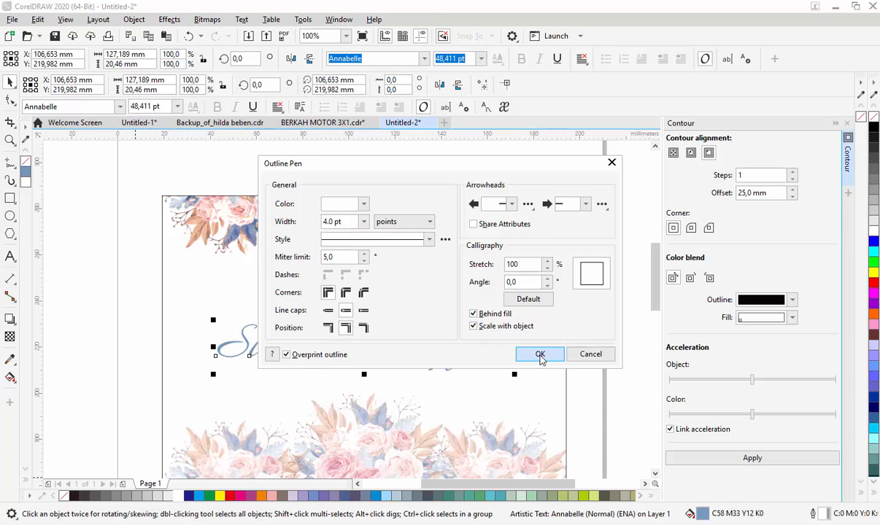
pyautogui.click(539, 355)
# - Apply a Flat Bottom Right drop shadow to the couple's names and pull the shadow in closer
pyautogui.click(9, 319)
pyautogui.click(56, 58)
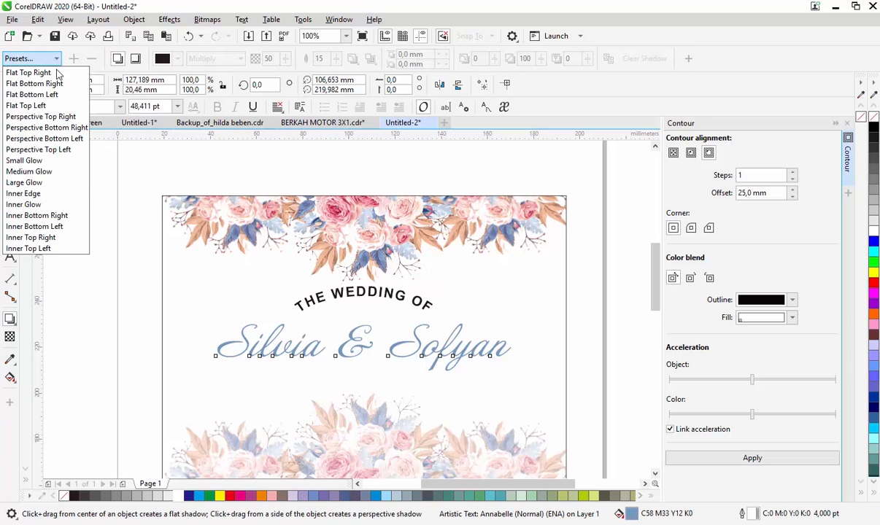
pyautogui.click(43, 82)
pyautogui.moveTo(434, 409); pyautogui.dragTo(398, 374)
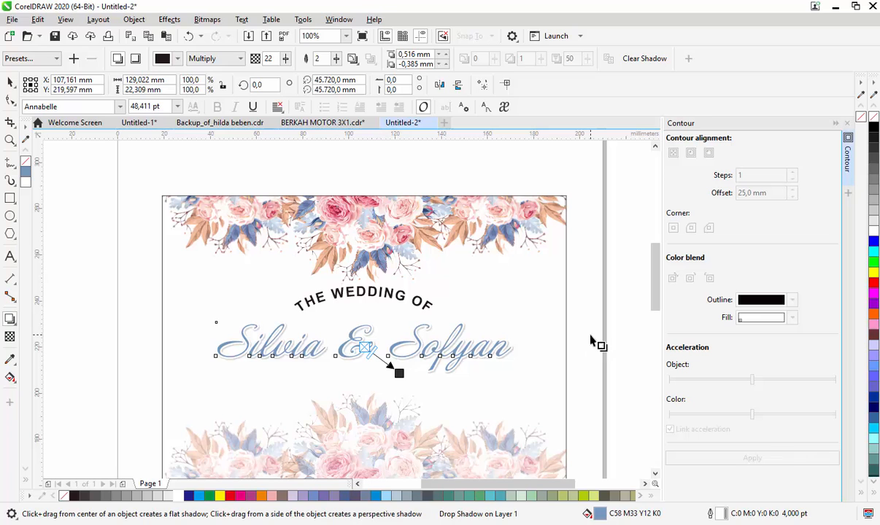
pyautogui.press('space')
pyautogui.click(612, 378)
# - Inside the clipped panel artwork, reposition the faded lower flower border, centre it horizontally and enlarge it slightly
pyautogui.doubleClick(390, 442)
pyautogui.moveTo(507, 429); pyautogui.dragTo(508, 422)
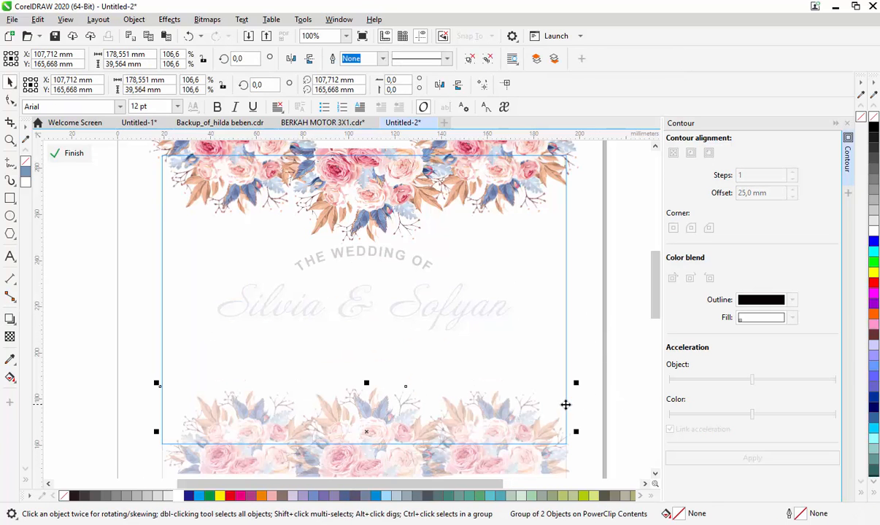
pyautogui.keyDown('shift'); pyautogui.click(365, 205); pyautogui.keyUp('shift')
pyautogui.press('c')
pyautogui.click(616, 364)
pyautogui.click(520, 423)
pyautogui.moveTo(575, 384); pyautogui.dragTo(586, 374)
pyautogui.keyDown('ctrl'); pyautogui.click(611, 351); pyautogui.keyUp('ctrl')
pyautogui.click(590, 414)
# - Add the date text "MINGGU, 15 AGUSTUS 2021" between the couple's names and the lower flower border
pyautogui.click(9, 256)
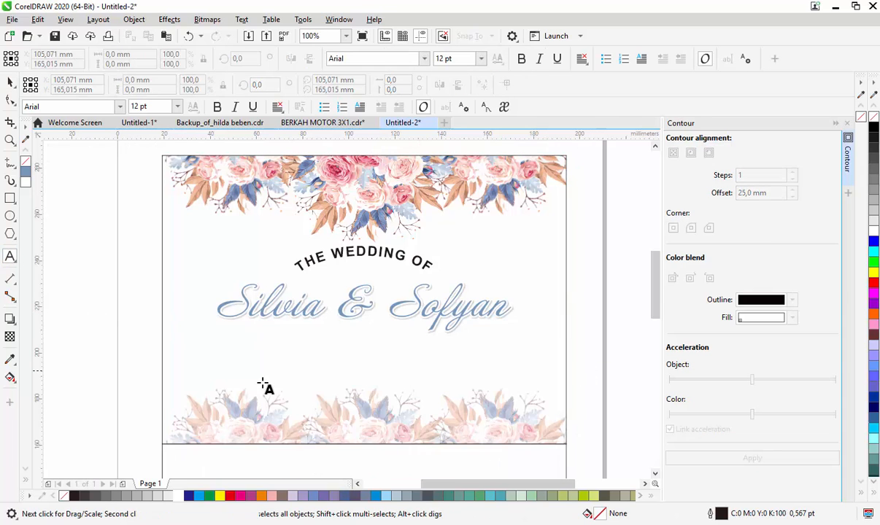
pyautogui.click(301, 374)
pyautogui.write('mINGGU')
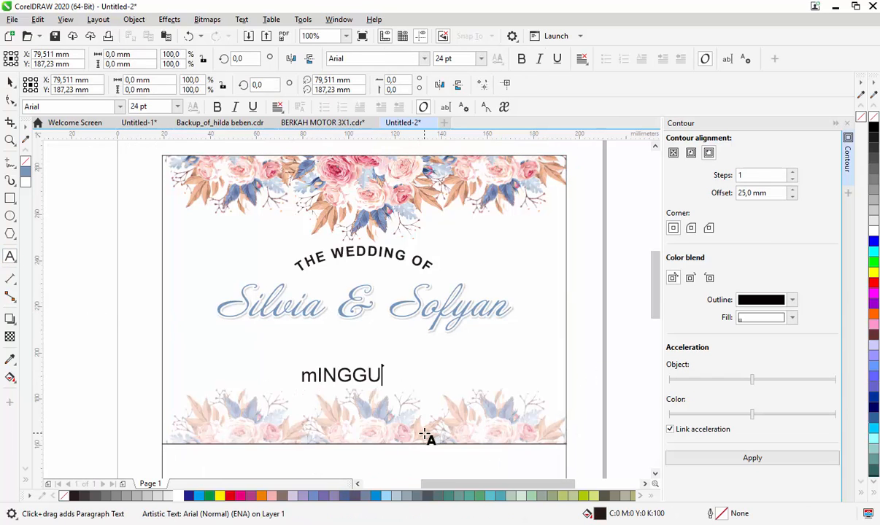
pyautogui.press('BackSpace')
pyautogui.press('BackSpace')
pyautogui.press('BackSpace')
pyautogui.press('BackSpace')
pyautogui.write('NN')
pyautogui.press('BackSpace')
pyautogui.write('GGU')
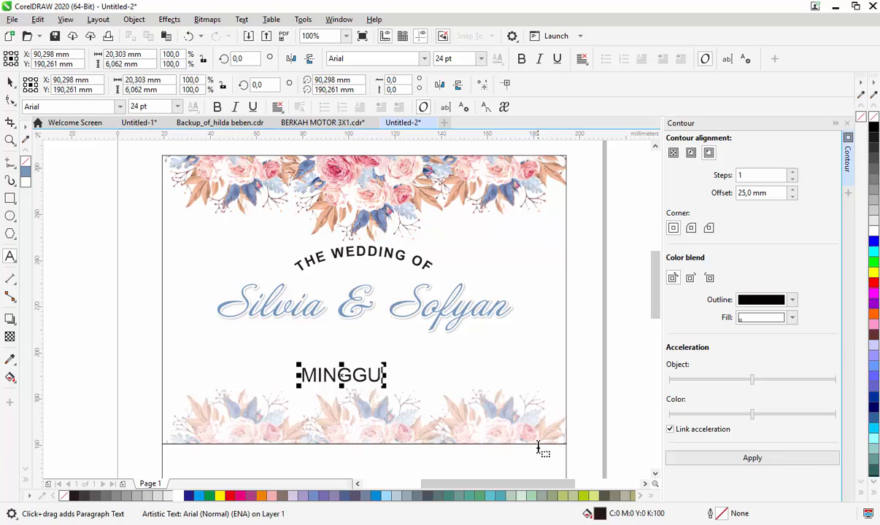
pyautogui.write(', 15 AGUSTUS')
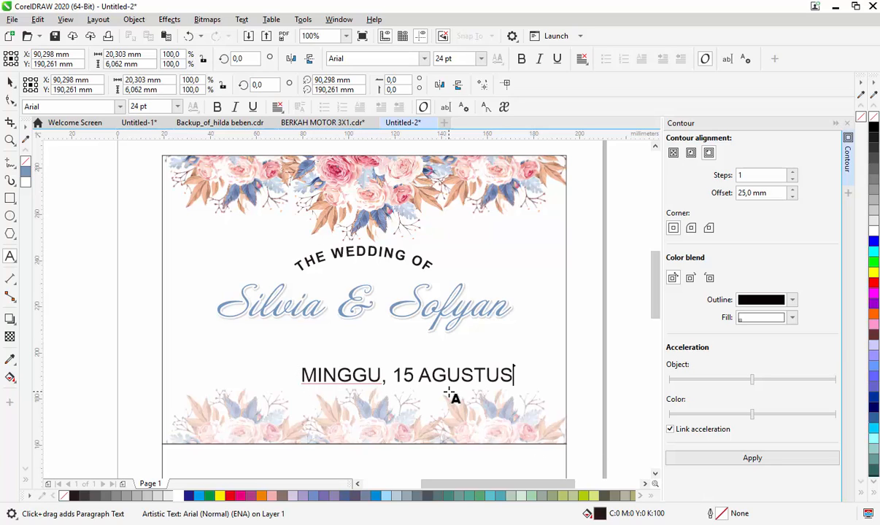
pyautogui.write(' 2021')
pyautogui.hotkey('ctrl', 'space')
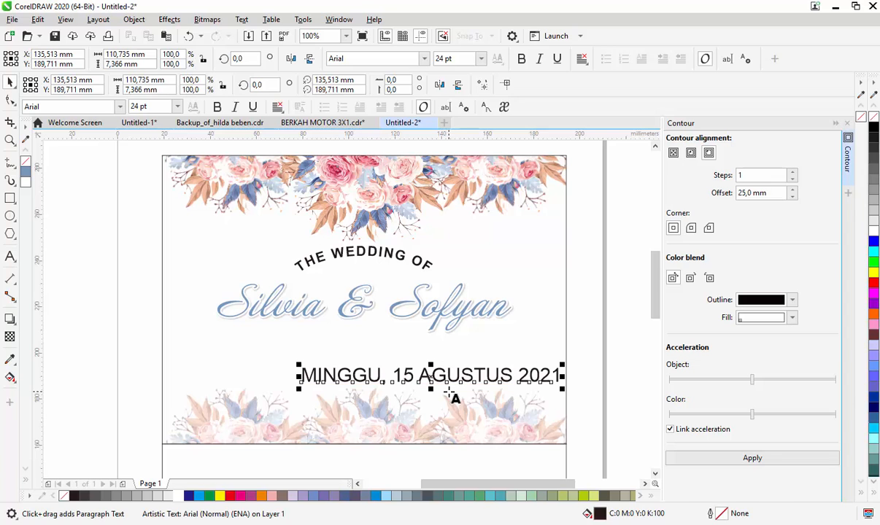
# - Set the date text in bold Trajan Pro at 14 pt
pyautogui.write('Trajan Pro')
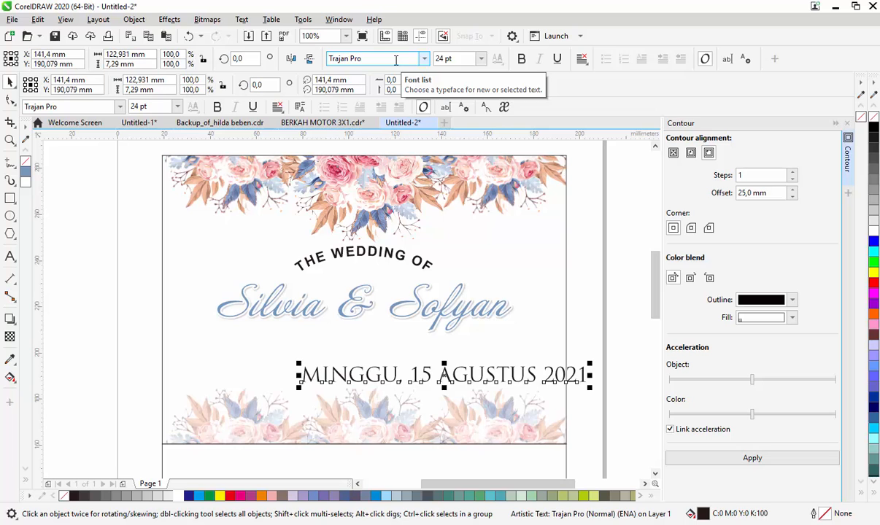
pyautogui.press('Return')
pyautogui.click(481, 59)
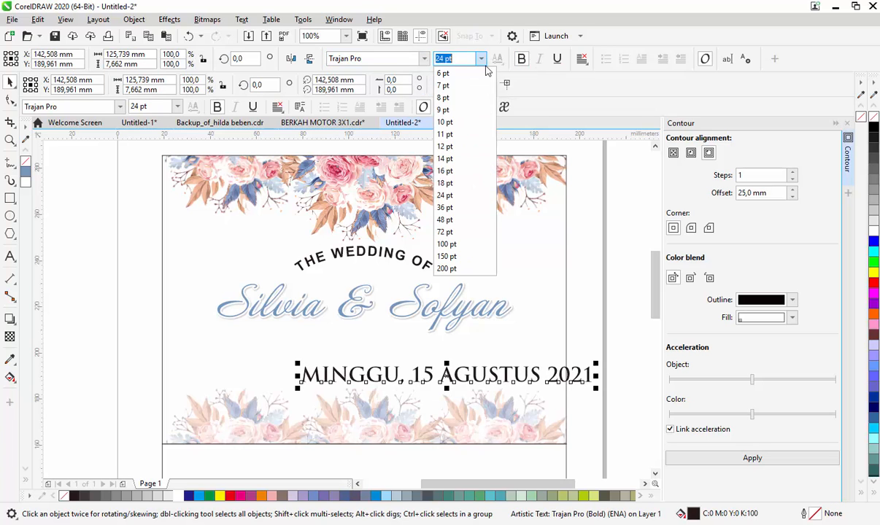
pyautogui.click(460, 158)
# - Centre the date text horizontally on the upper rectangle and move it up close beneath the couple's names
pyautogui.keyDown('shift'); pyautogui.click(518, 350); pyautogui.keyUp('shift')
pyautogui.press('c')
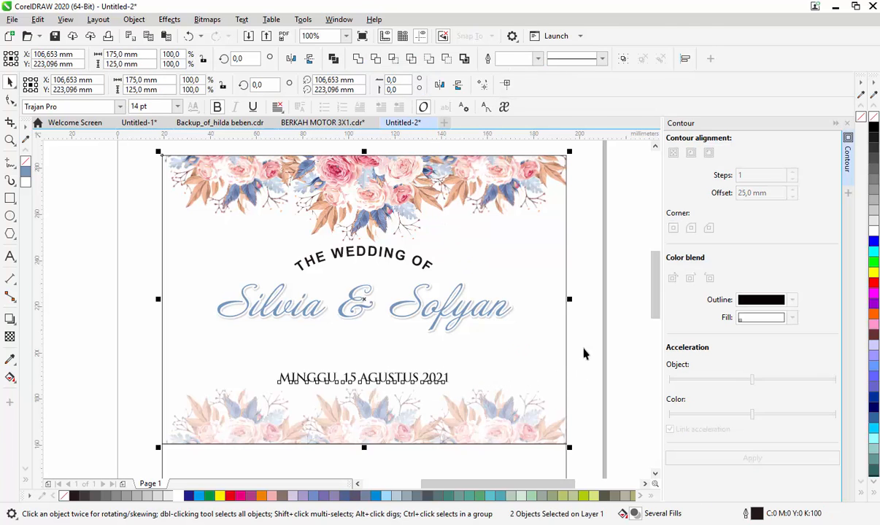
pyautogui.click(584, 353)
pyautogui.click(394, 371)
pyautogui.click(393, 378)
pyautogui.moveTo(385, 377); pyautogui.dragTo(390, 356)
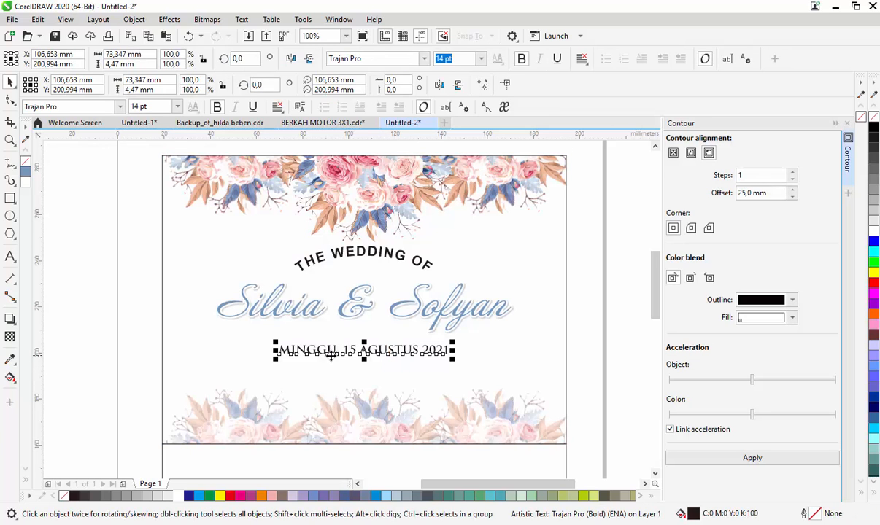
# - Draw a horizontal line about 75 mm long just above the date and centre it on the date text
pyautogui.click(9, 199)
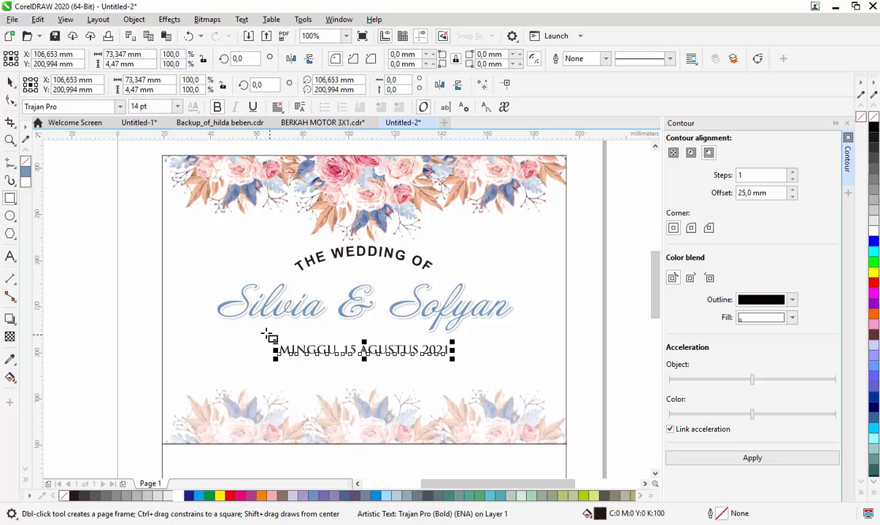
pyautogui.click(10, 162)
pyautogui.click(272, 338)
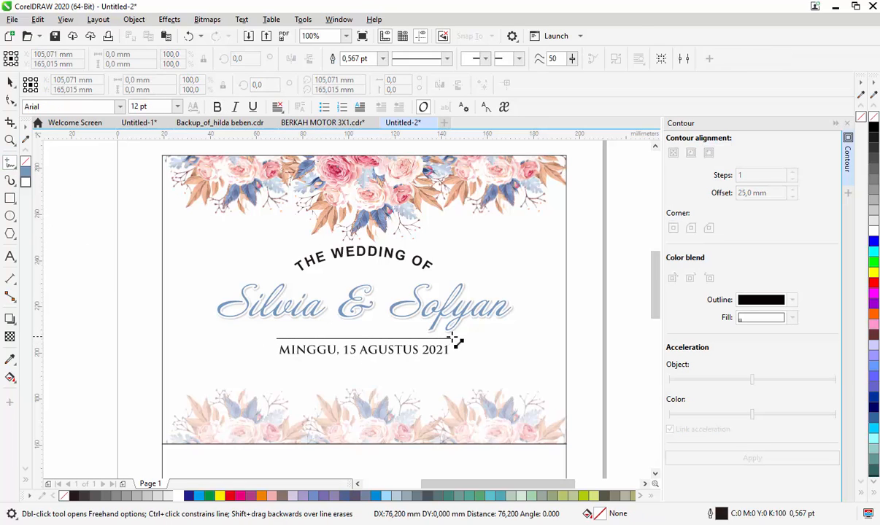
pyautogui.click(452, 338)
pyautogui.keyDown('shift'); pyautogui.click(404, 352); pyautogui.keyUp('shift')
pyautogui.press('c')
pyautogui.click(121, 370)
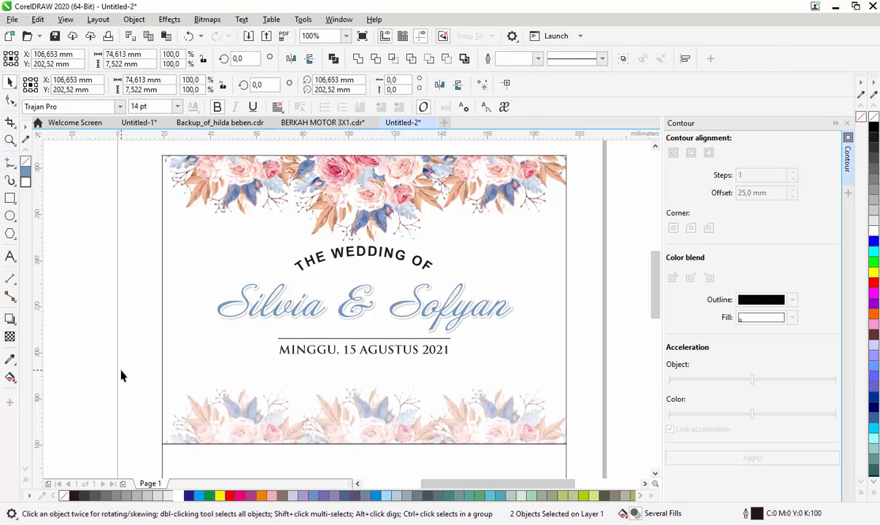
# - Set the outline width of the horizontal line above the date to 0.5 mm
pyautogui.click(350, 338)
pyautogui.click(382, 60)
pyautogui.click(383, 63)
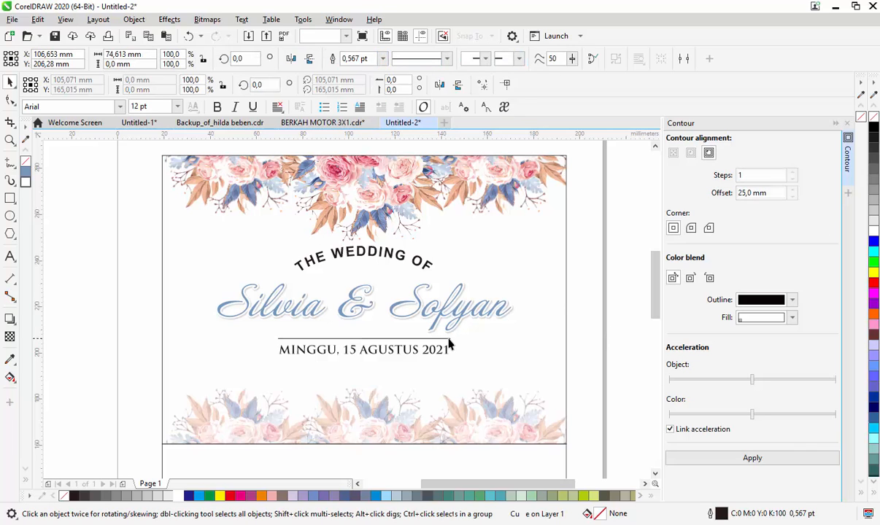
pyautogui.click(448, 342)
pyautogui.click(447, 342)
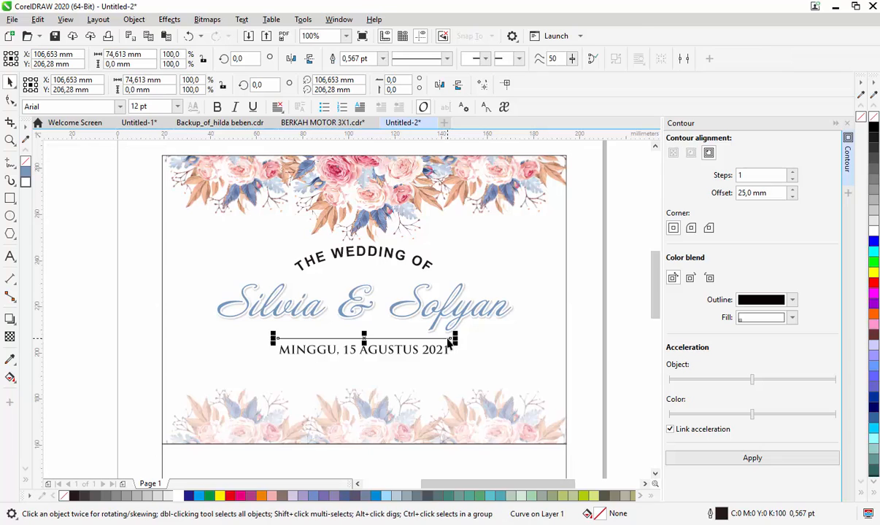
pyautogui.press('F12')
pyautogui.click(404, 221)
pyautogui.click(409, 250)
pyautogui.click(363, 221)
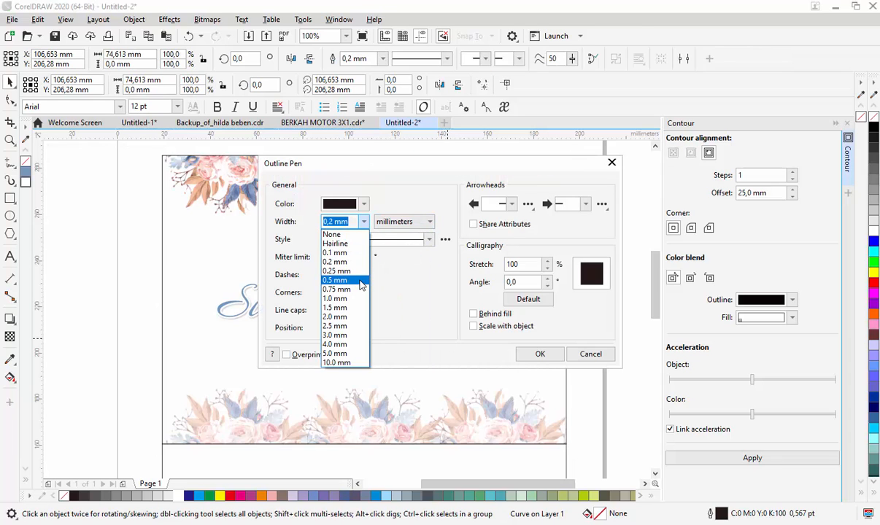
pyautogui.click(334, 275)
# - Give the start of the line above the date a small solid-dot arrowhead
pyautogui.click(511, 203)
pyautogui.click(604, 295)
pyautogui.click(603, 295)
pyautogui.click(604, 295)
pyautogui.click(604, 295)
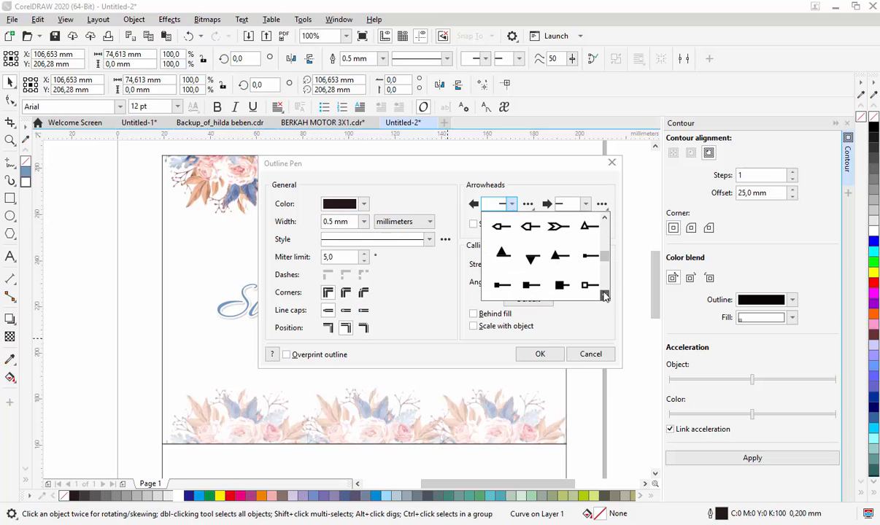
pyautogui.click(604, 296)
pyautogui.click(604, 295)
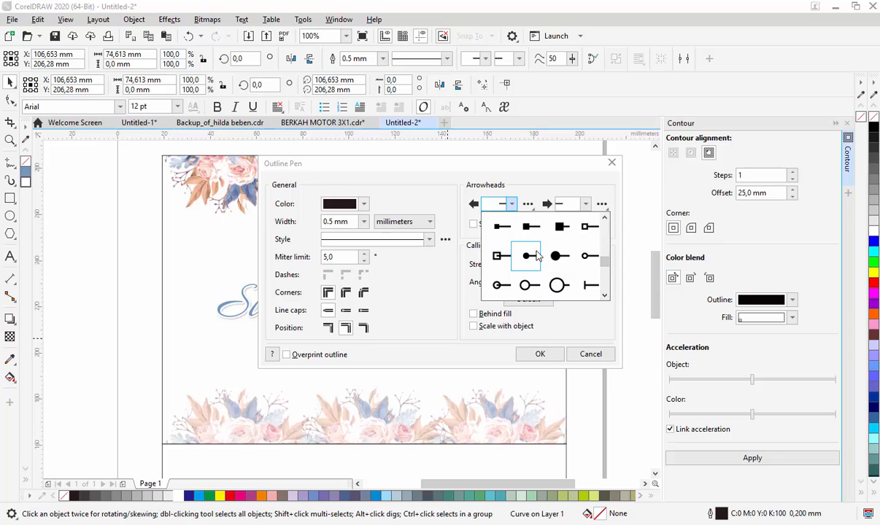
pyautogui.click(537, 256)
# - Give the line's other end the matching small solid-dot arrowhead and apply the outline settings
pyautogui.click(586, 204)
pyautogui.click(678, 295)
pyautogui.click(678, 295)
pyautogui.click(679, 295)
pyautogui.click(679, 295)
pyautogui.click(679, 295)
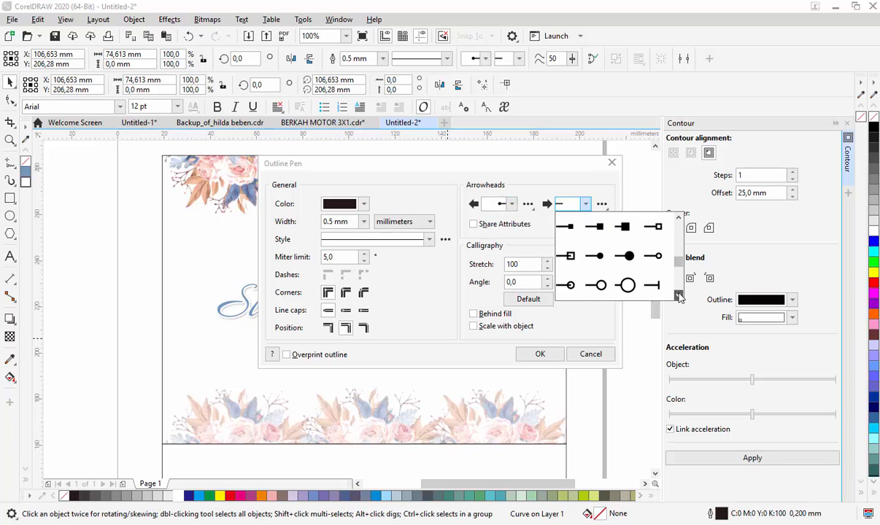
pyautogui.click(570, 256)
pyautogui.click(545, 357)
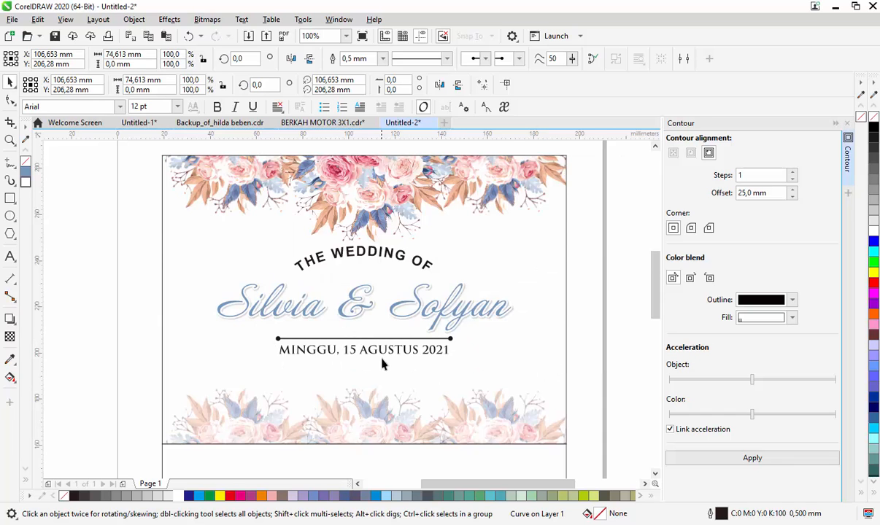
# - Duplicate the dot-ended line about 9 mm straight down so the copy sits just beneath the date text
pyautogui.scroll(2, 382, 364)
pyautogui.moveTo(345, 318); pyautogui.dragTo(349, 368)
pyautogui.scroll(-2, 430, 337)
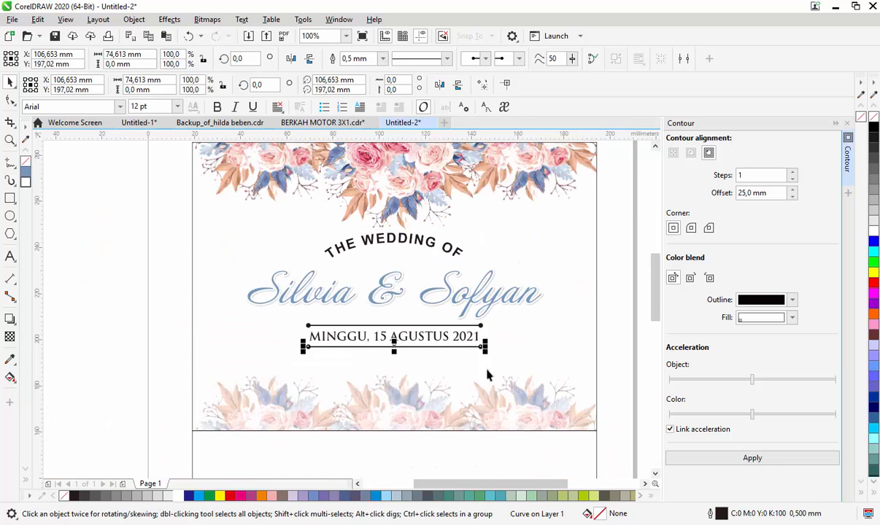
pyautogui.click(632, 216)
# - Try a crimson sampled from the upper roses as the fill of the couple's names, then restore the blue
pyautogui.click(434, 290)
pyautogui.moveTo(440, 281); pyautogui.dragTo(442, 283)
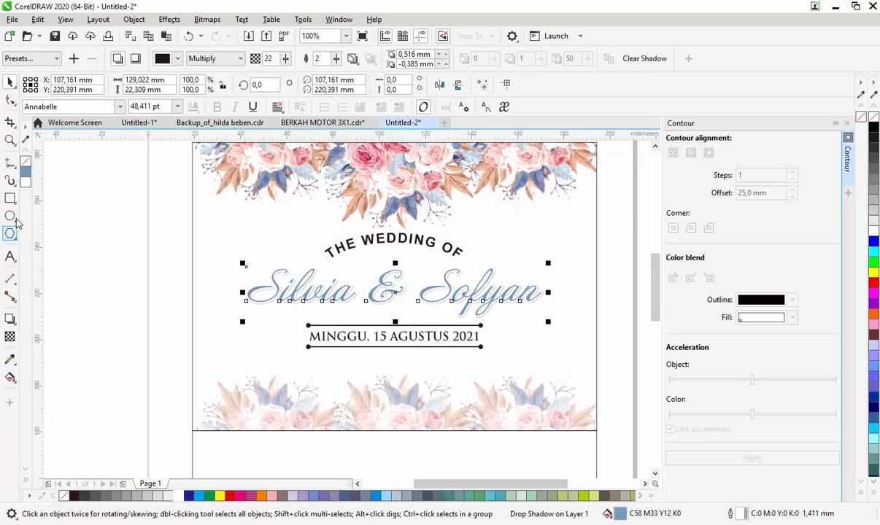
pyautogui.click(25, 136)
pyautogui.click(341, 145)
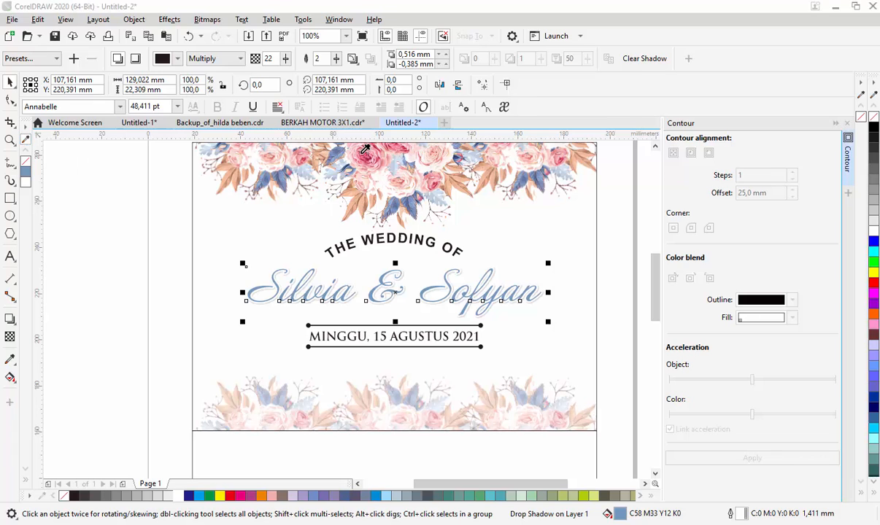
pyautogui.click(25, 192)
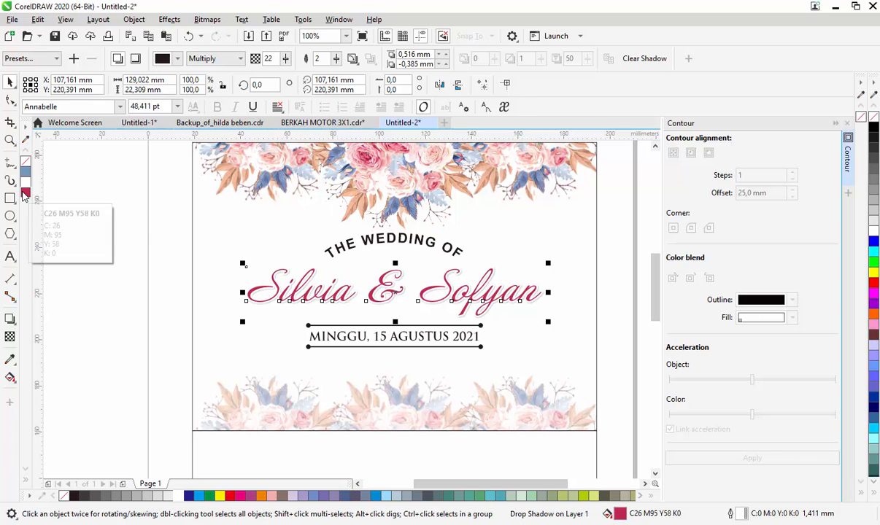
pyautogui.click(26, 174)
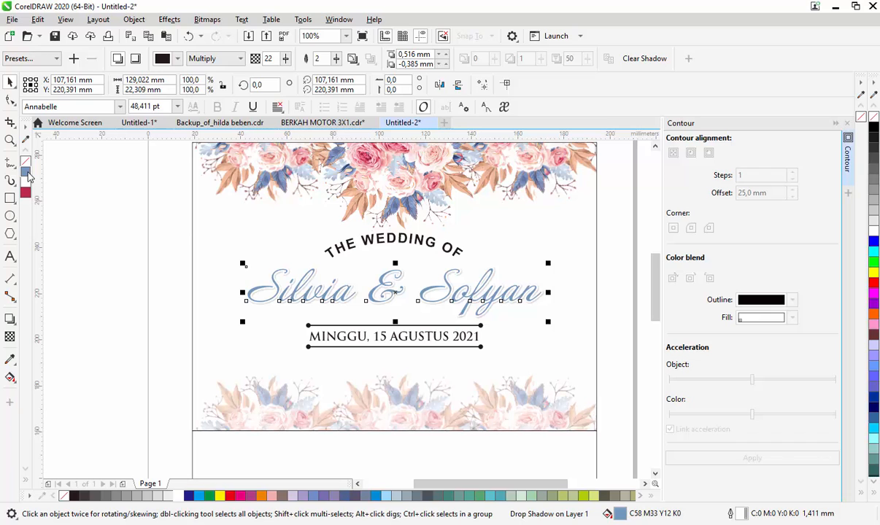
# - Fill the couple's names with a slightly darker, more saturated shade of the sampled blue
pyautogui.click(26, 174)
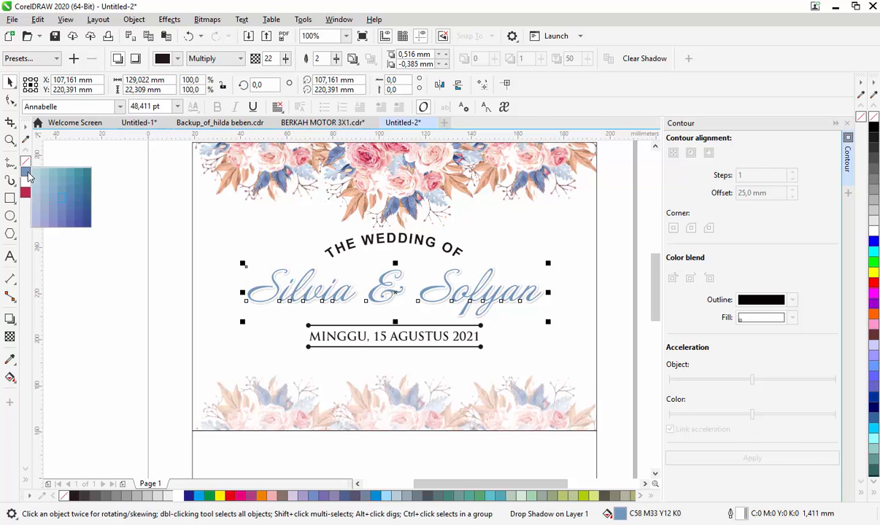
pyautogui.click(72, 209)
pyautogui.click(103, 294)
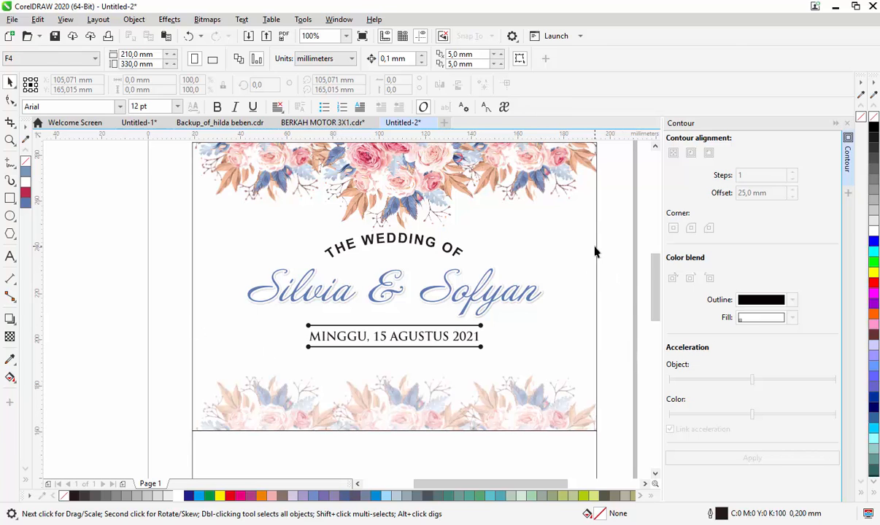
# - Remove the outline from the upper card panel
pyautogui.click(594, 252)
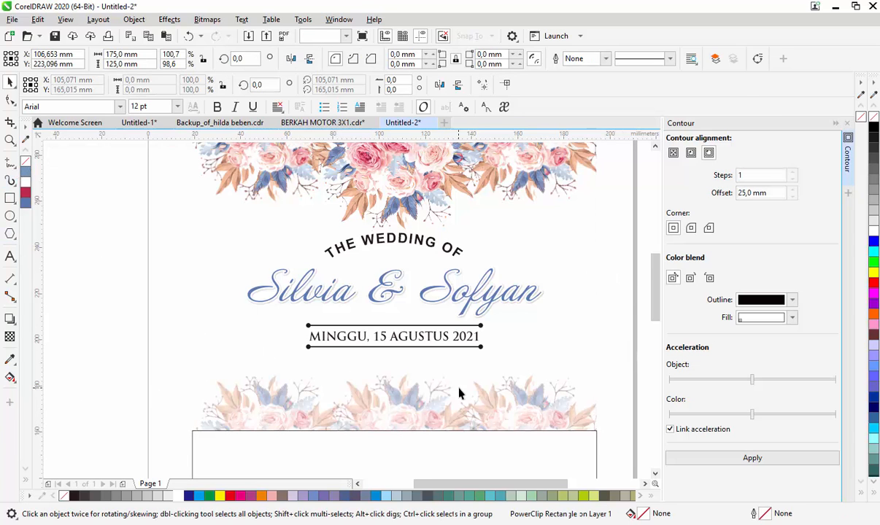
pyautogui.scroll(-1, 459, 389)
pyautogui.click(605, 388)
# - Copy the lower flower border from inside the upper panel's PowerClip and place the copy along the lower rectangle's bottom edge
pyautogui.moveTo(655, 260); pyautogui.dragTo(657, 319)
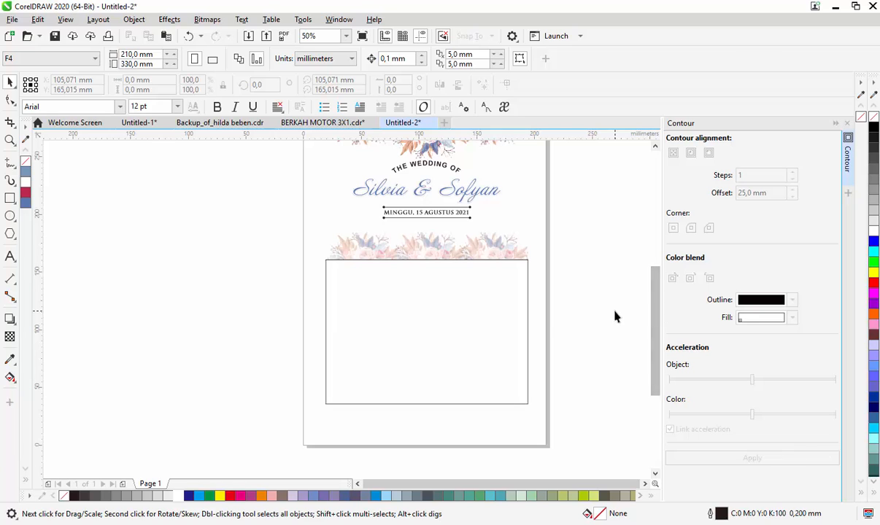
pyautogui.click(459, 258)
pyautogui.doubleClick(459, 249)
pyautogui.moveTo(563, 215); pyautogui.dragTo(269, 303)
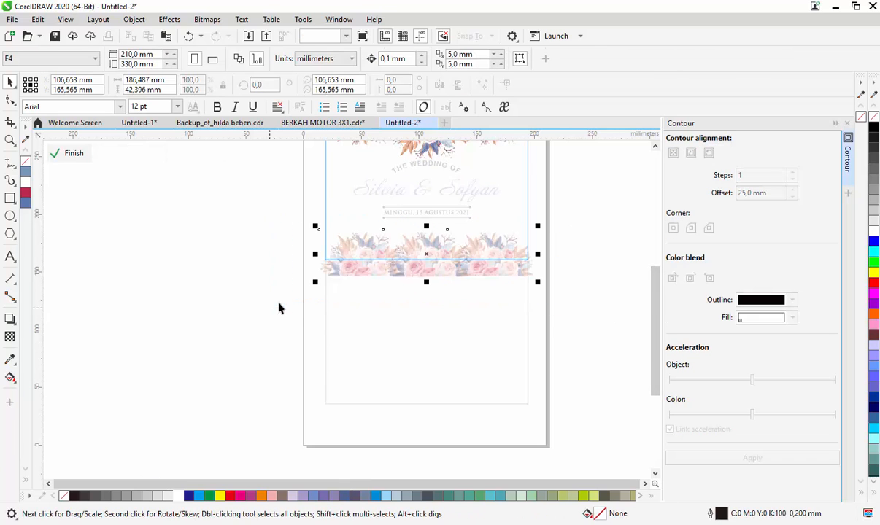
pyautogui.hotkey('ctrl', 'c')
pyautogui.keyDown('ctrl'); pyautogui.click(454, 390); pyautogui.keyUp('ctrl')
pyautogui.hotkey('ctrl', 'v')
pyautogui.moveTo(441, 276); pyautogui.dragTo(442, 404)
# - Remove the transparency from the copied flower border
pyautogui.click(10, 337)
pyautogui.click(10, 59)
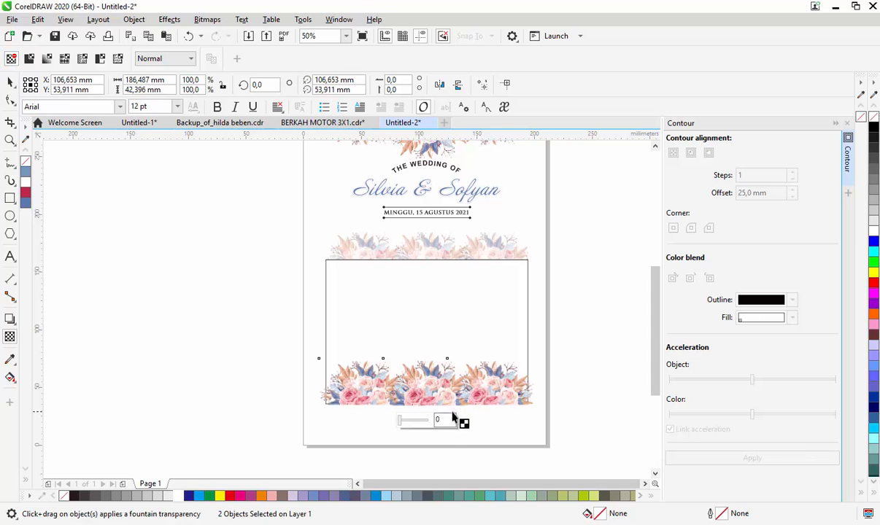
pyautogui.press('space')
# - Move the copied flower border about 6 mm down over the rectangle's bottom edge and enlarge it to about 189 mm wide
pyautogui.moveTo(428, 385); pyautogui.dragTo(429, 392)
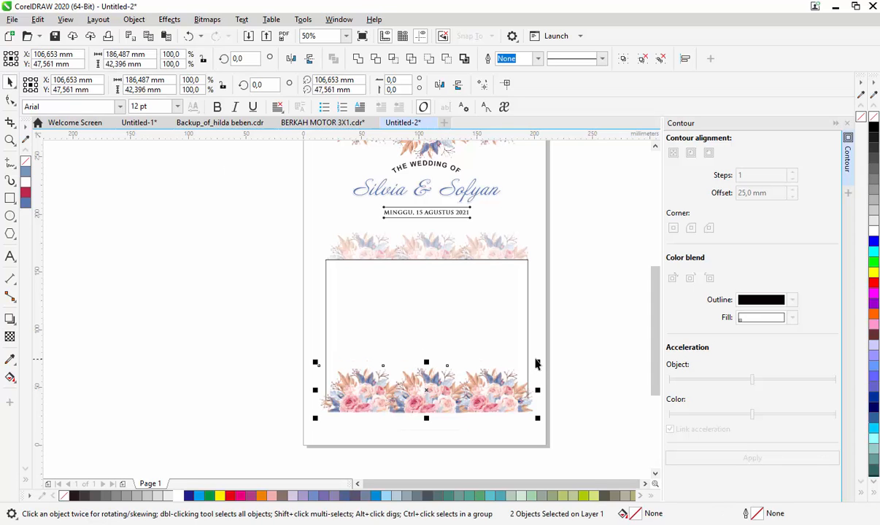
pyautogui.moveTo(538, 361); pyautogui.dragTo(540, 357)
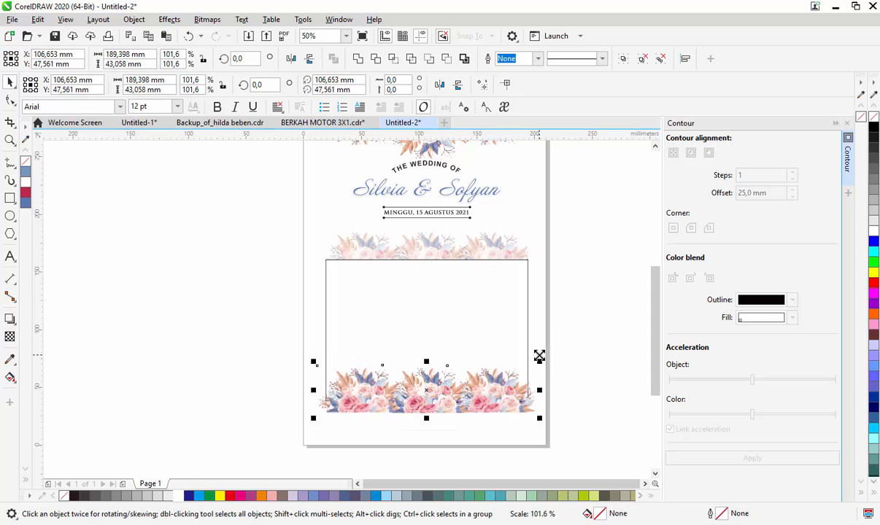
pyautogui.click(553, 319)
# - PowerClip both flower objects of the copied border inside the lower rectangle
pyautogui.click(472, 389)
pyautogui.rightClick(471, 389)
pyautogui.click(518, 404)
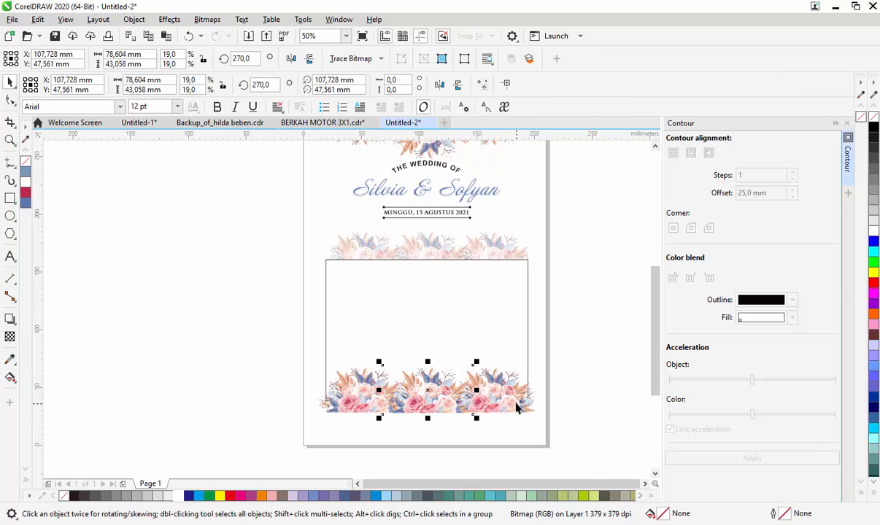
pyautogui.keyDown('shift'); pyautogui.click(509, 398); pyautogui.keyUp('shift')
pyautogui.rightClick(509, 397)
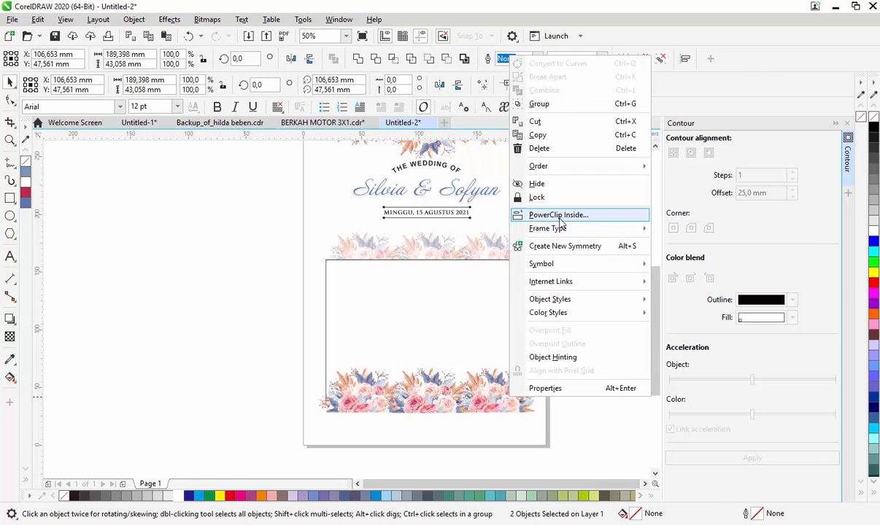
pyautogui.click(557, 216)
pyautogui.click(517, 348)
pyautogui.click(536, 321)
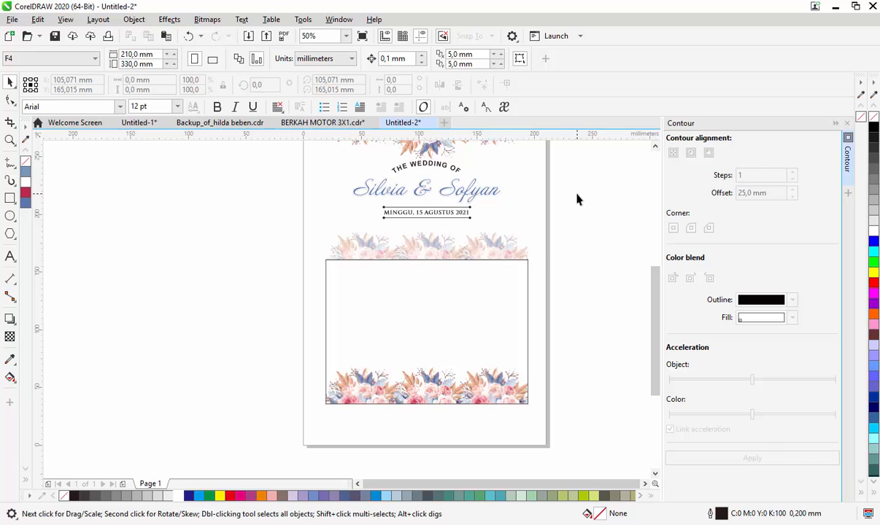
# - Add a one-line text beside the page giving the parents' names, with the titles "Kel. Bpk." and "Ibu" joined by an ampersand
pyautogui.click(10, 258)
pyautogui.click(210, 311)
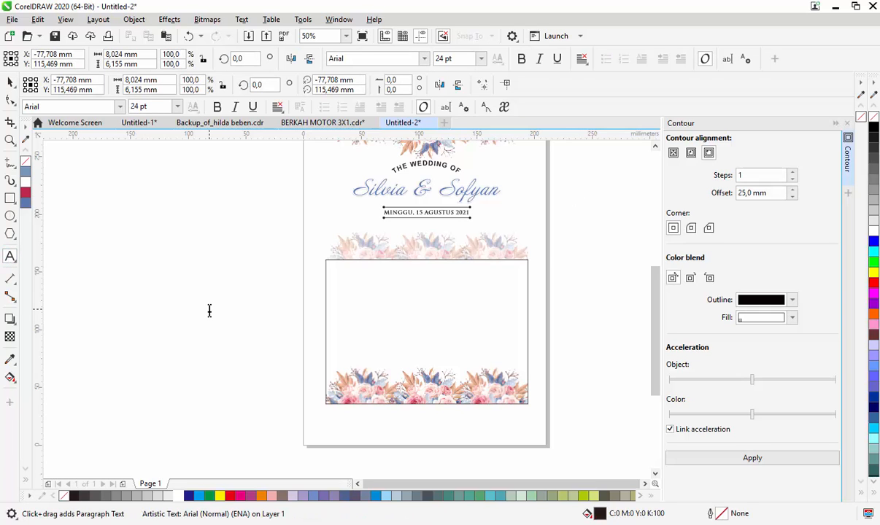
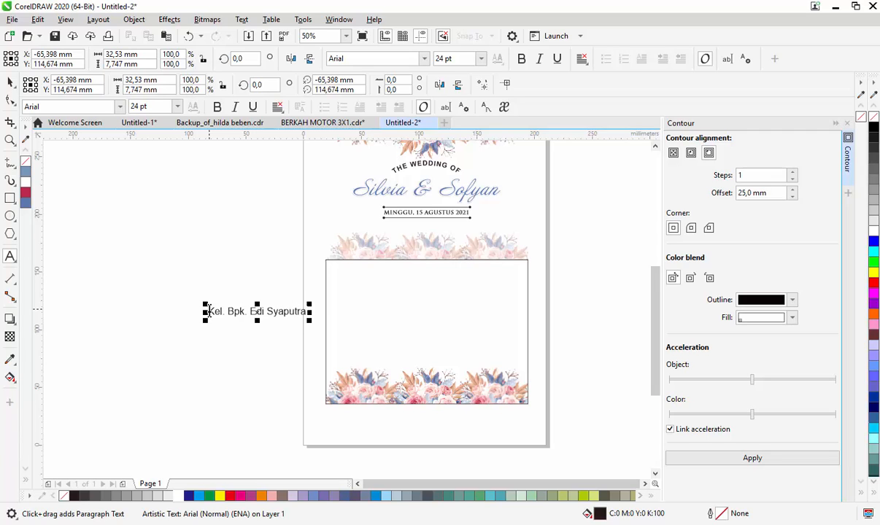
pyautogui.write(' & Ibu')
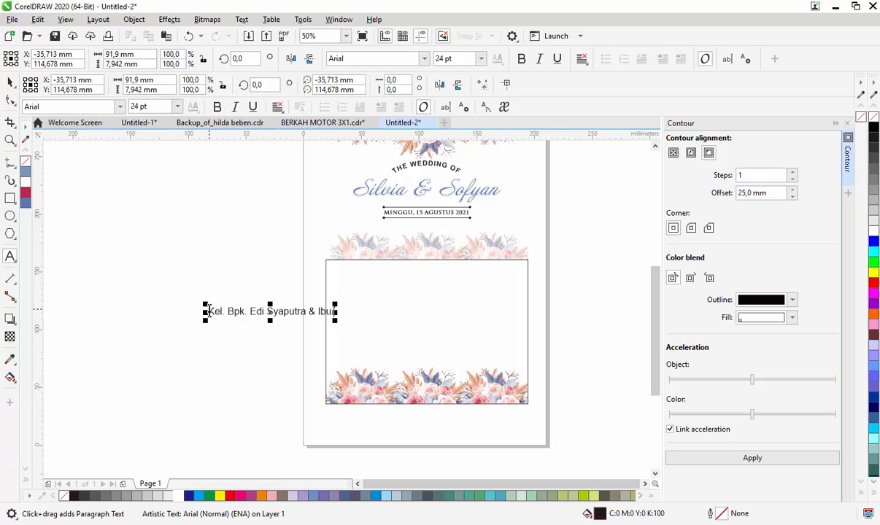
pyautogui.write(' Marlina')
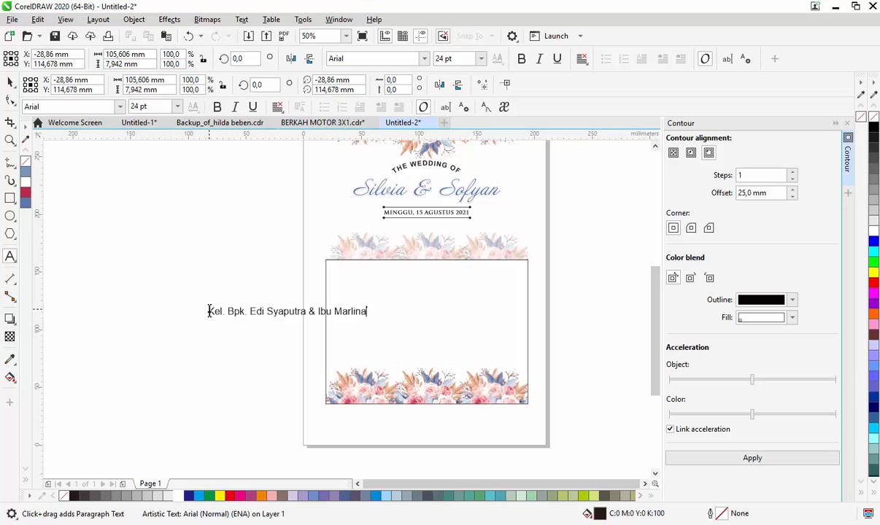
pyautogui.hotkey('ctrl', 'space')
# - Move the parents' names text into the upper part of the lower panel and set it in Tw Cen MT at 12 pt
pyautogui.moveTo(291, 314); pyautogui.dragTo(427, 285)
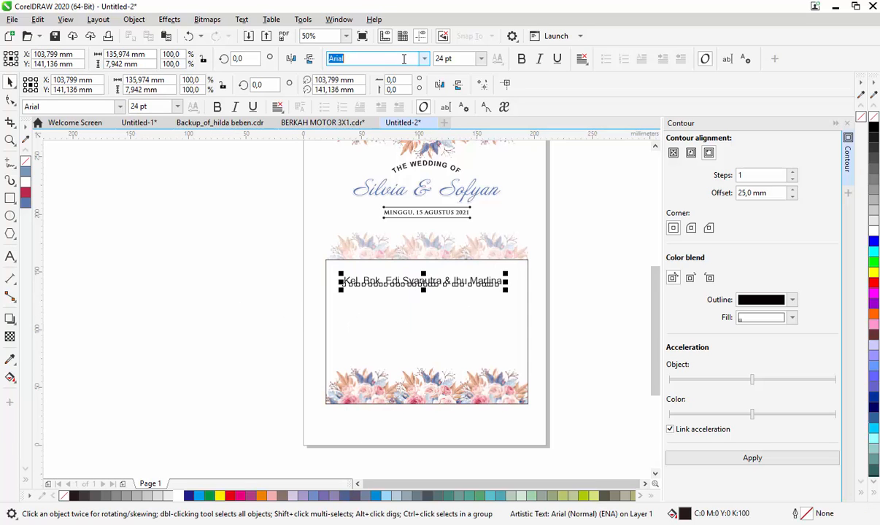
pyautogui.write('Tw Cen MT')
pyautogui.press('Return')
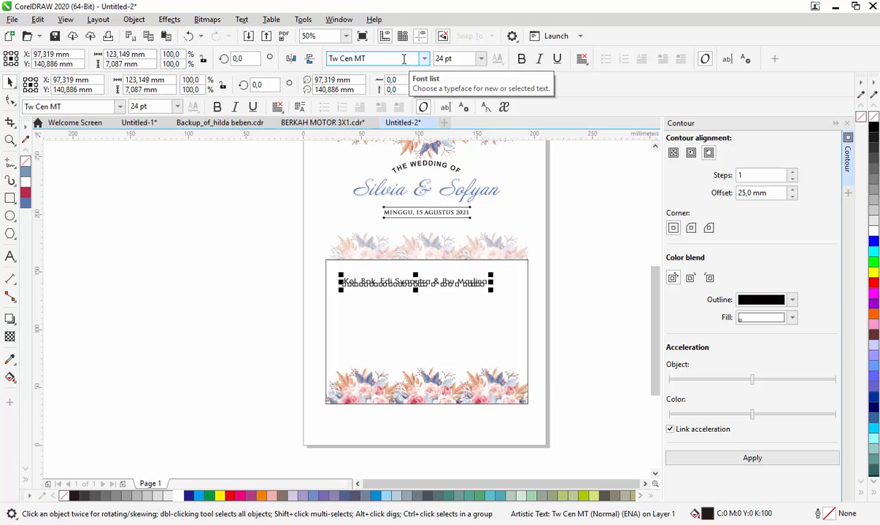
pyautogui.click(454, 59)
pyautogui.click(481, 59)
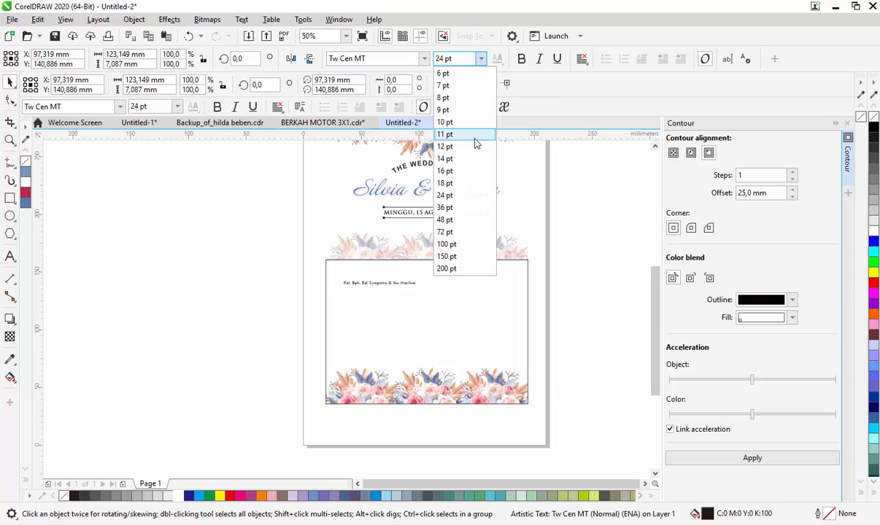
pyautogui.click(475, 146)
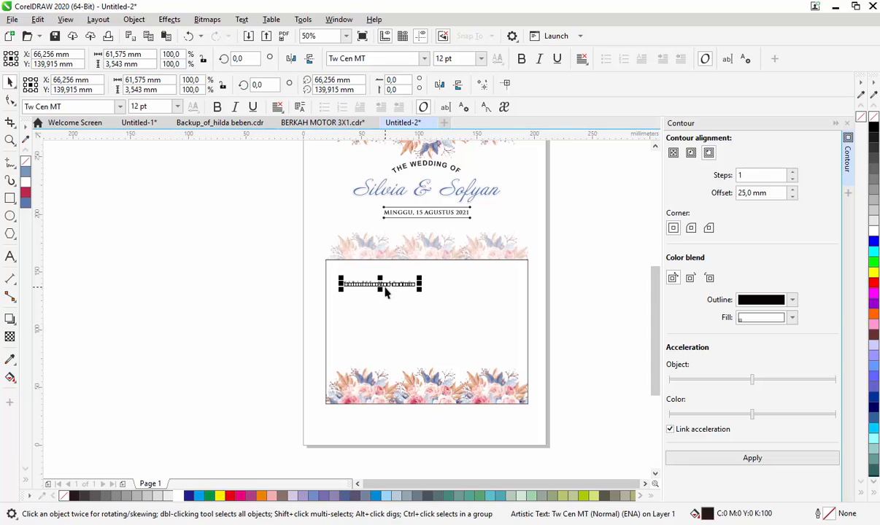
# - Move the parents' names text to the middle of the lower panel, near its upper edge
pyautogui.press('z')
pyautogui.moveTo(437, 370); pyautogui.dragTo(445, 377)
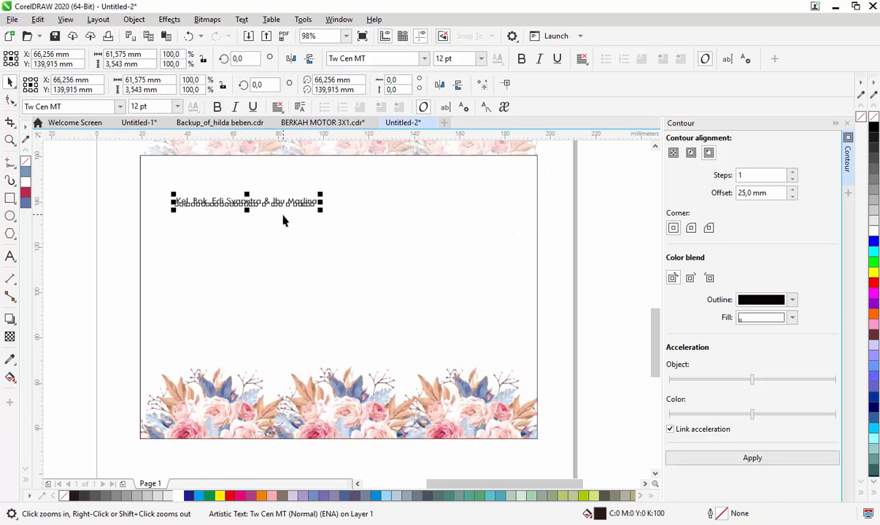
pyautogui.press('space')
pyautogui.moveTo(280, 208); pyautogui.dragTo(368, 197)
# - Replace the ampersand with a line break so each parent's name has its own line, and centre-align the text
pyautogui.click(363, 192)
pyautogui.press('BackSpace')
pyautogui.press('BackSpace')
pyautogui.press('BackSpace')
pyautogui.press('Return')
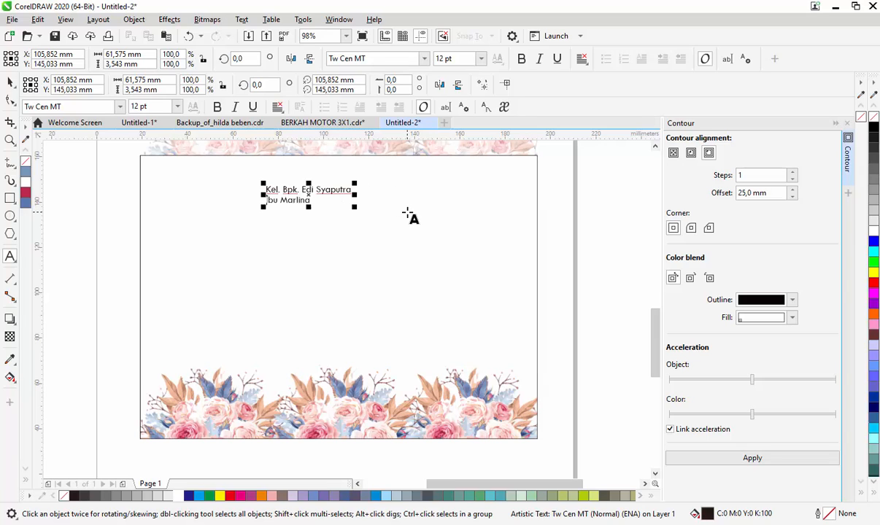
pyautogui.hotkey('ctrl', 'a')
pyautogui.hotkey('ctrl', 'e')
pyautogui.press('space')
# - Draw a horizontal line about 37 mm long between the two parents' names and centre it on the text
pyautogui.scroll(3, 275, 210)
pyautogui.press('F5')
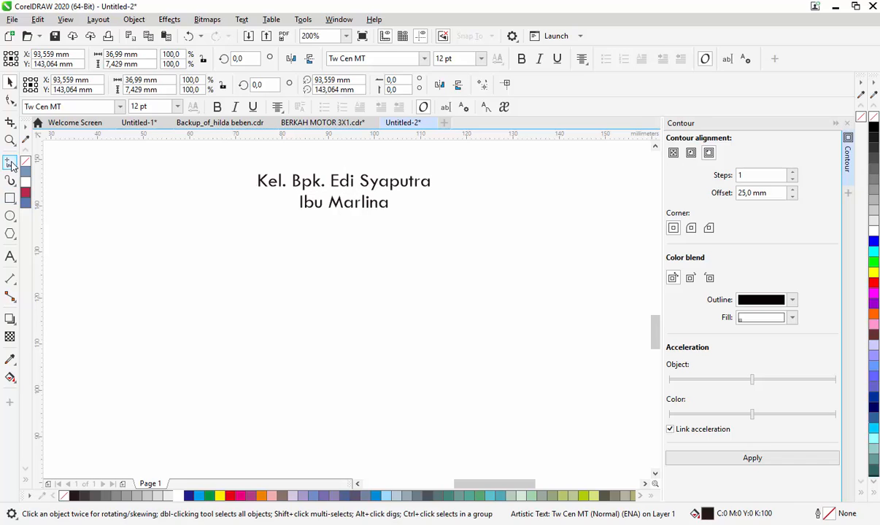
pyautogui.click(257, 192)
pyautogui.click(434, 191)
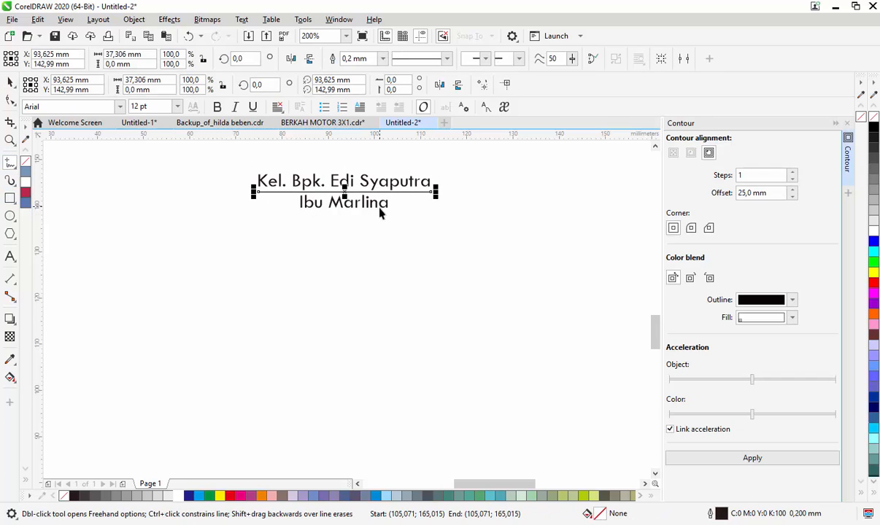
pyautogui.press('c')
# - Set the outline width of the line between the parents' names to 0.3 mm
pyautogui.click(417, 189)
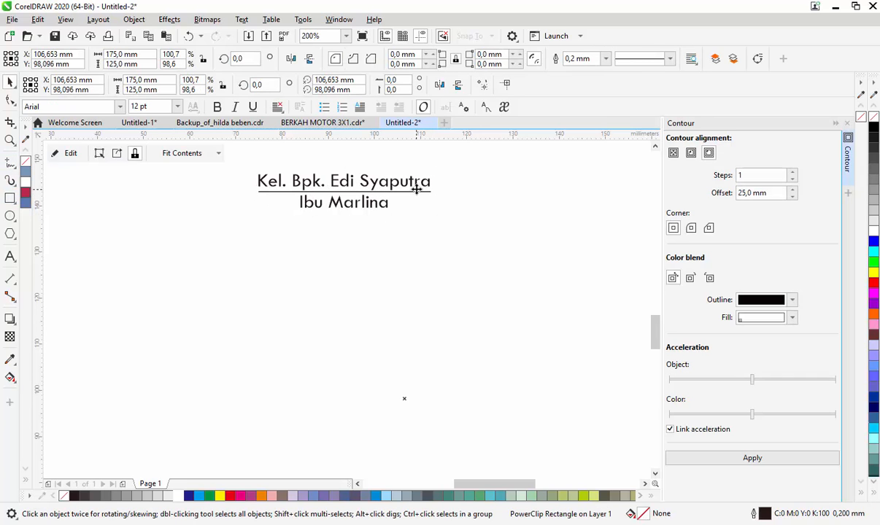
pyautogui.click(422, 191)
pyautogui.click(383, 59)
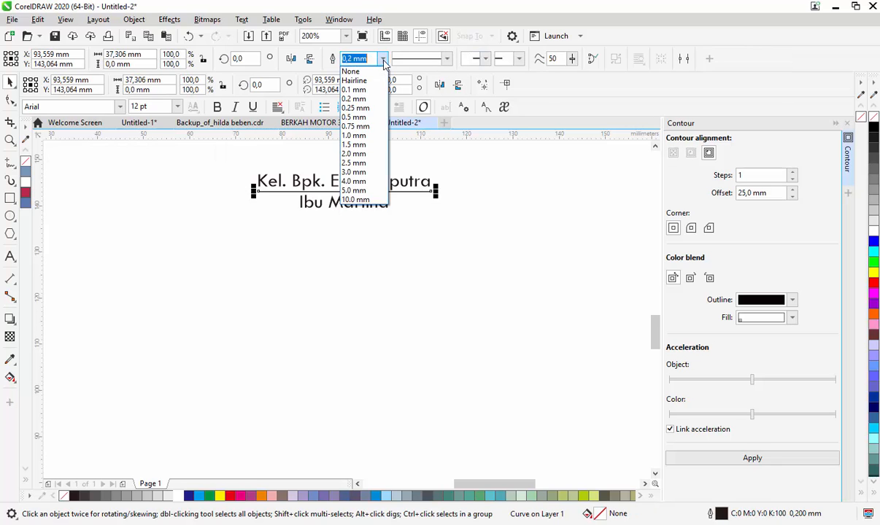
pyautogui.press('Return')
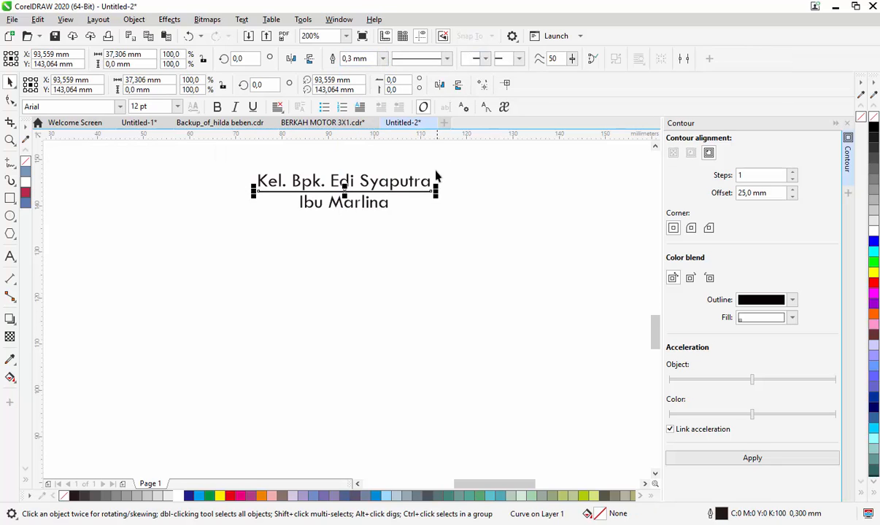
# - Copy the parents' names together with their dividing line to the right half of the lower panel at the same height
pyautogui.scroll(-1, 436, 176)
pyautogui.moveTo(191, 175); pyautogui.dragTo(539, 206)
pyautogui.rightClick(539, 206)
pyautogui.click(641, 194)
# - Replace both names in the copied text with the other parents' names, keeping the titles "Kel. Bpk." and "Ibu"
pyautogui.scroll(1, 548, 184)
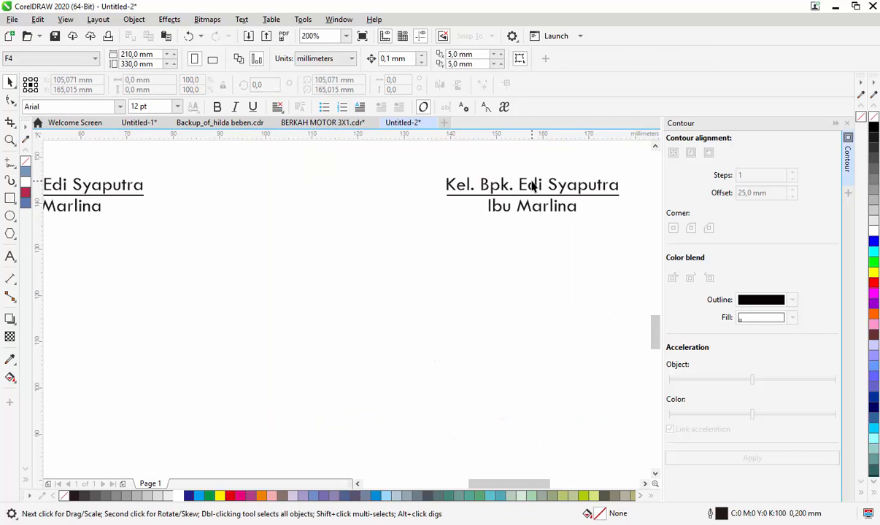
pyautogui.click(533, 186)
pyautogui.click(11, 255)
pyautogui.moveTo(518, 186); pyautogui.dragTo(626, 188)
pyautogui.write('Ha')
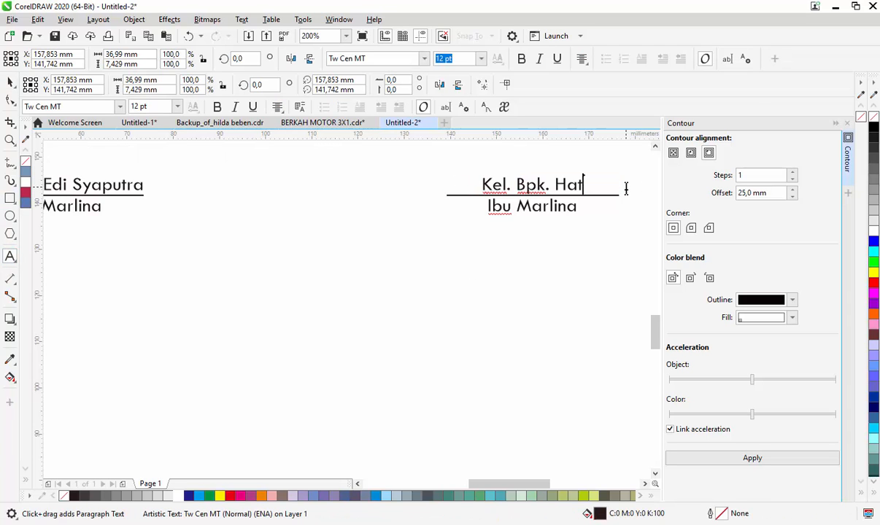
pyautogui.write('ryanto')
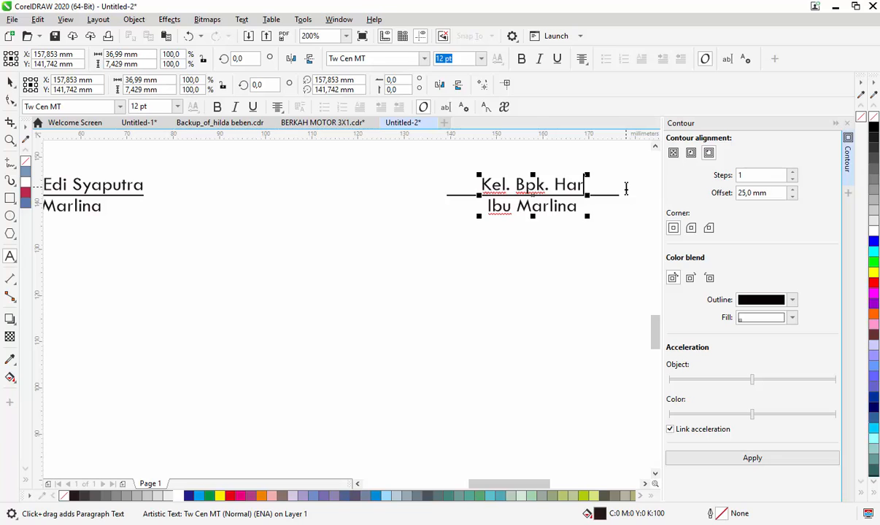
pyautogui.doubleClick(532, 211)
pyautogui.write('Sari')
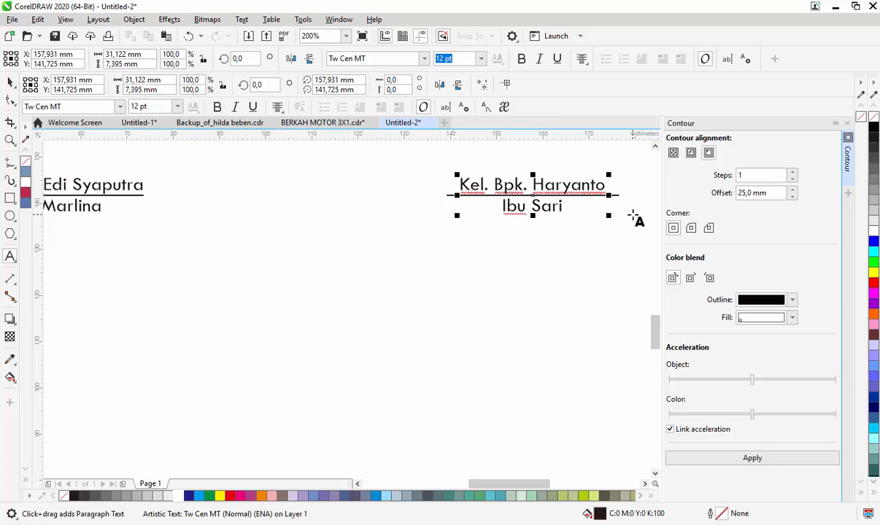
# - Shorten the dividing line of the copied names block to match the width of its upper name line
pyautogui.hotkey('ctrl', 'space')
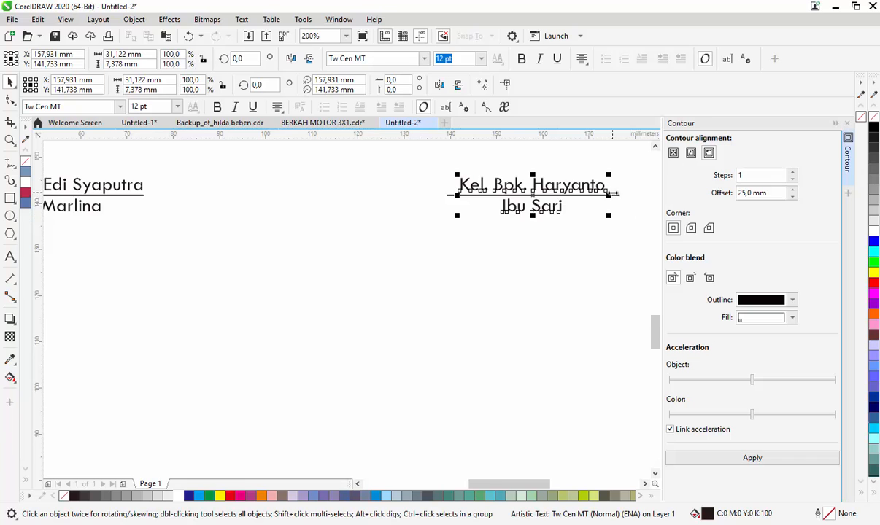
pyautogui.scroll(2, 613, 199)
pyautogui.click(614, 197)
pyautogui.moveTo(625, 195); pyautogui.dragTo(604, 199)
pyautogui.scroll(-4, 604, 198)
pyautogui.click(458, 353)
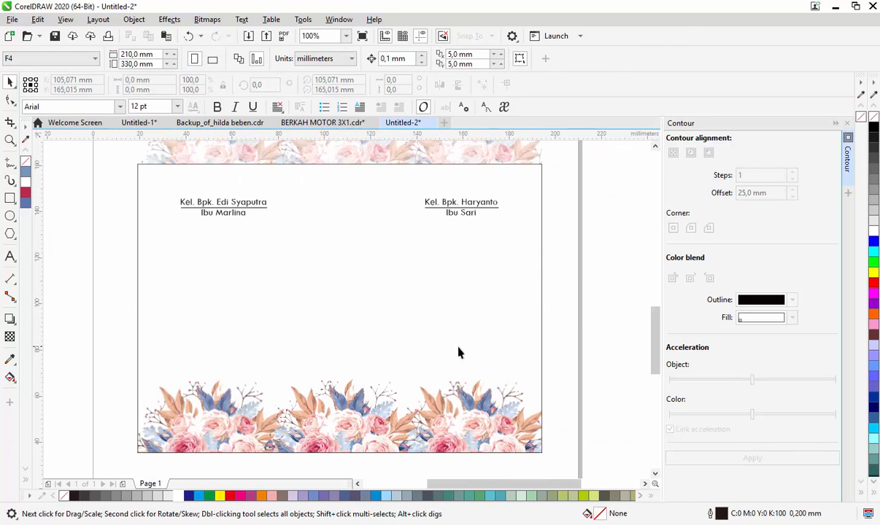
# - Draw a square about 27 mm wide in the middle of the lower panel and centre it horizontally on the panel
pyautogui.click(10, 255)
pyautogui.click(11, 198)
pyautogui.moveTo(301, 291); pyautogui.dragTo(364, 352)
pyautogui.press('space')
pyautogui.keyDown('shift'); pyautogui.click(436, 328); pyautogui.keyUp('shift')
pyautogui.press('c')
pyautogui.press('Escape')
# - Add the text "Scan Barcode Untuk Peta Lokasi" above the square
pyautogui.scroll(1, 330, 314)
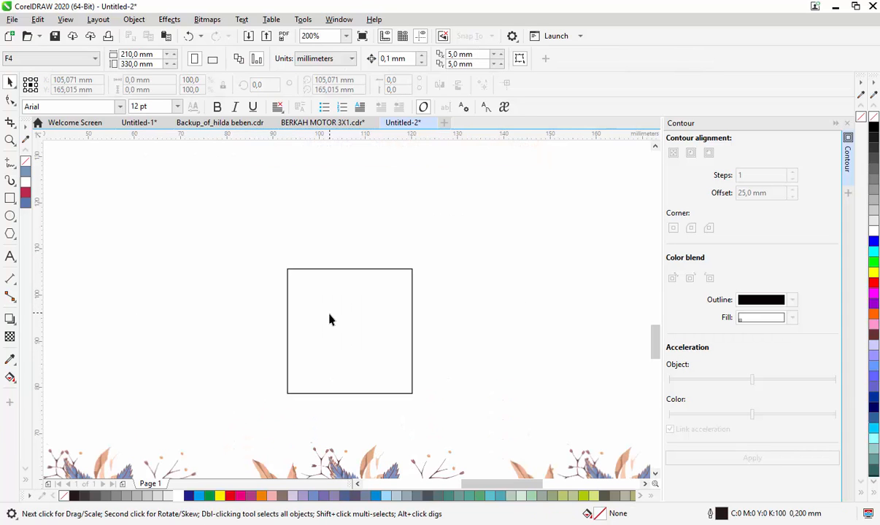
pyautogui.click(10, 257)
pyautogui.click(285, 239)
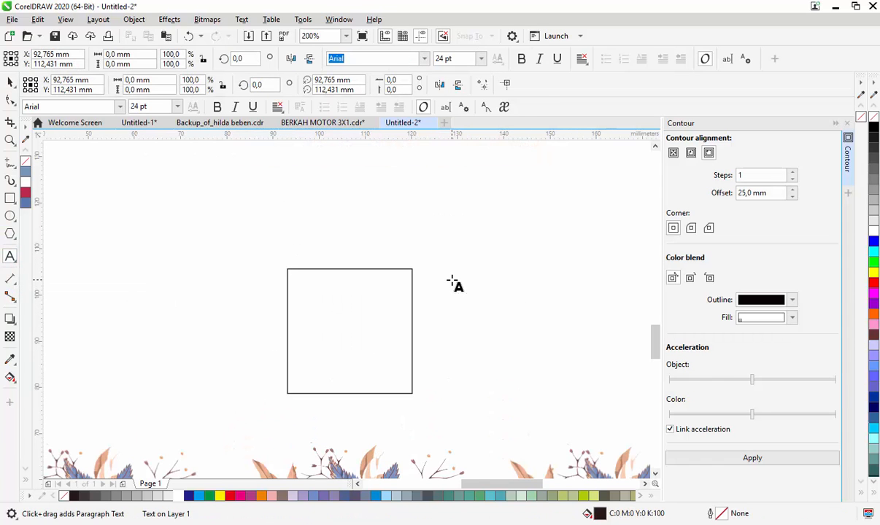
pyautogui.write('Sca')
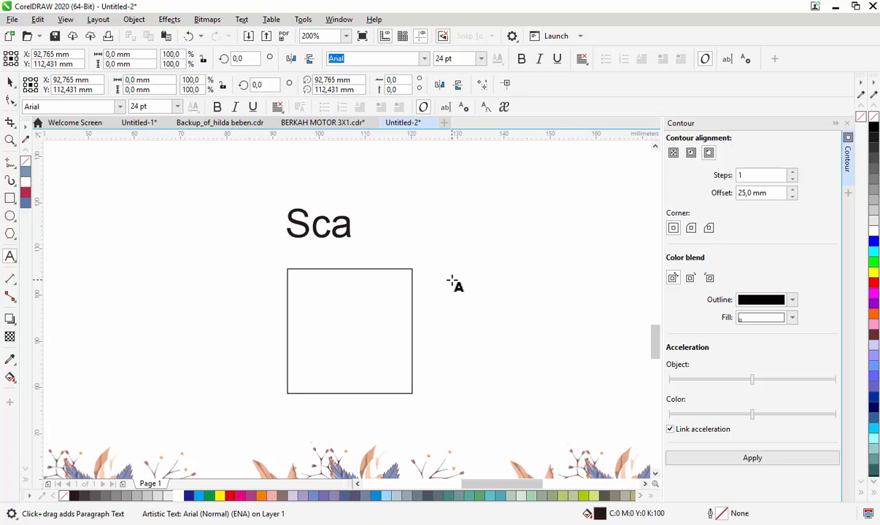
pyautogui.write('n Barcode Untuk ')
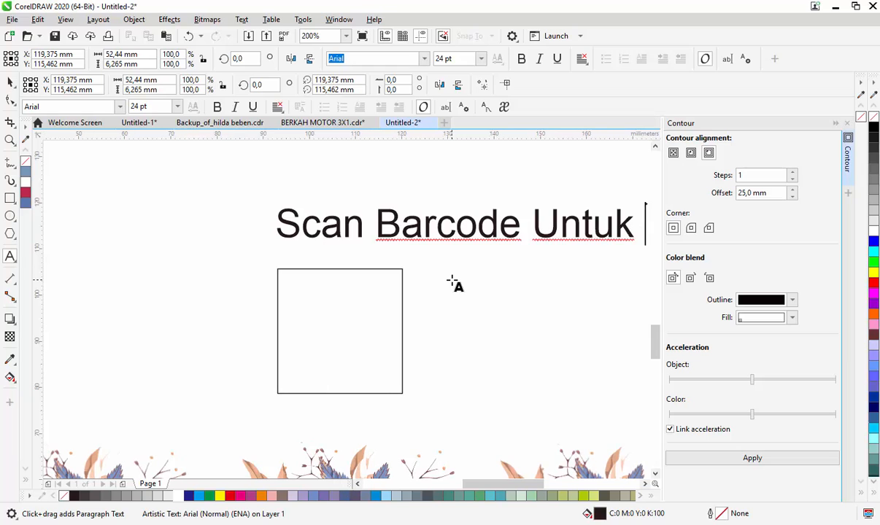
pyautogui.write('Pet')
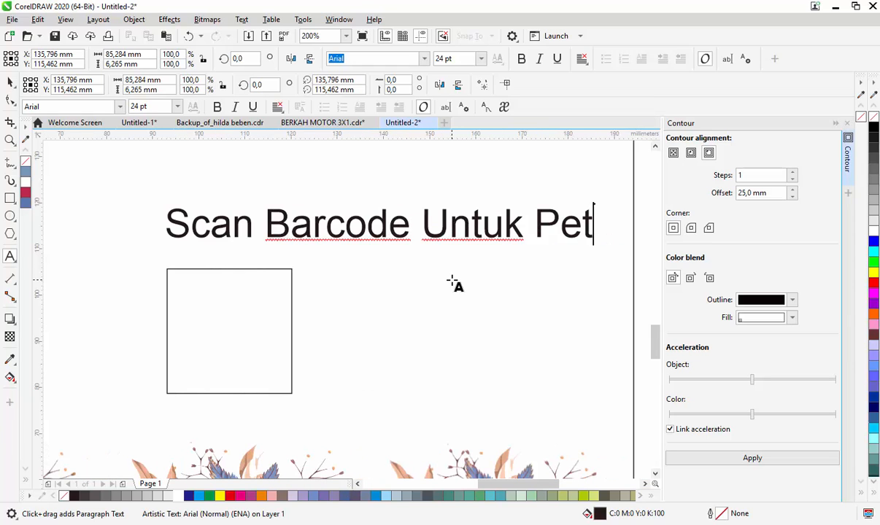
pyautogui.write('a Lokas')
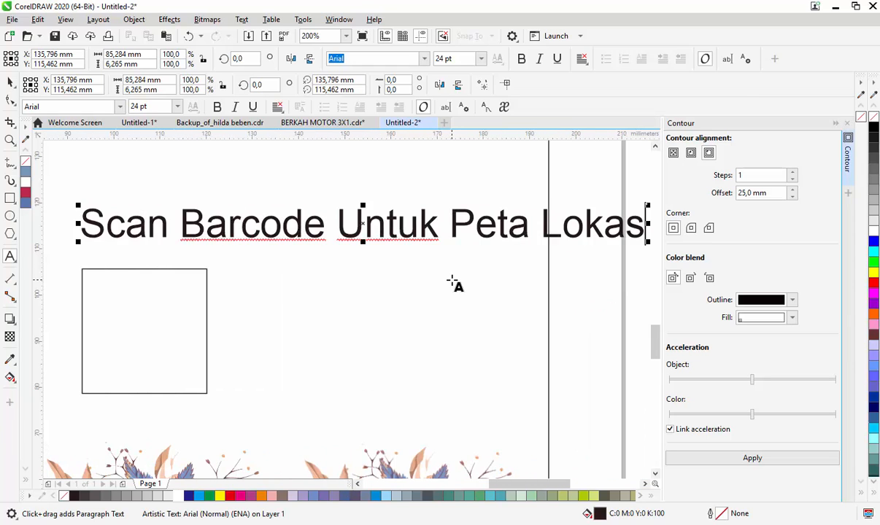
pyautogui.write('i')
# - Set the barcode caption to 10 pt and break it into two lines before "Untuk"
pyautogui.hotkey('ctrl', 'space')
pyautogui.click(480, 58)
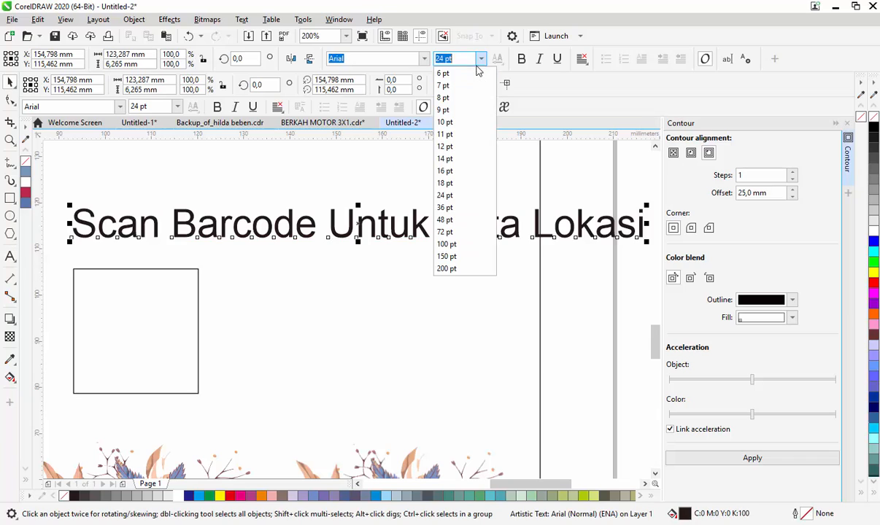
pyautogui.click(461, 123)
pyautogui.hotkey('ctrl', 'space')
pyautogui.press('Return')
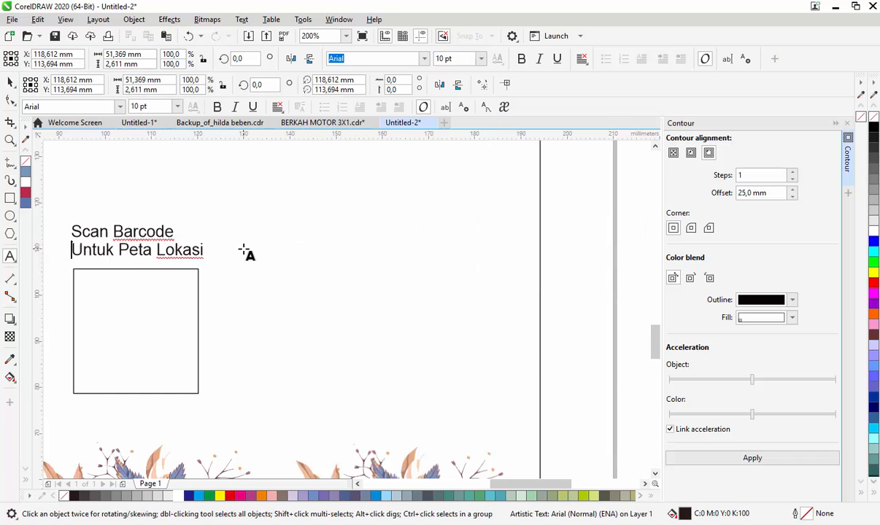
# - Centre-align the two-line barcode caption and centre it horizontally over the square
pyautogui.hotkey('ctrl', 'a')
pyautogui.keyDown('shift'); pyautogui.click(193, 329); pyautogui.keyUp('shift')
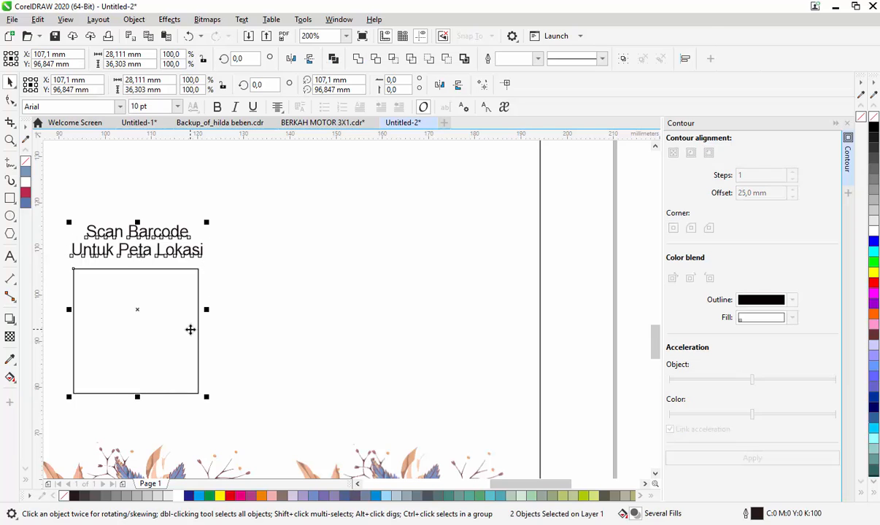
pyautogui.scroll(-3, 437, 339)
pyautogui.click(557, 326)
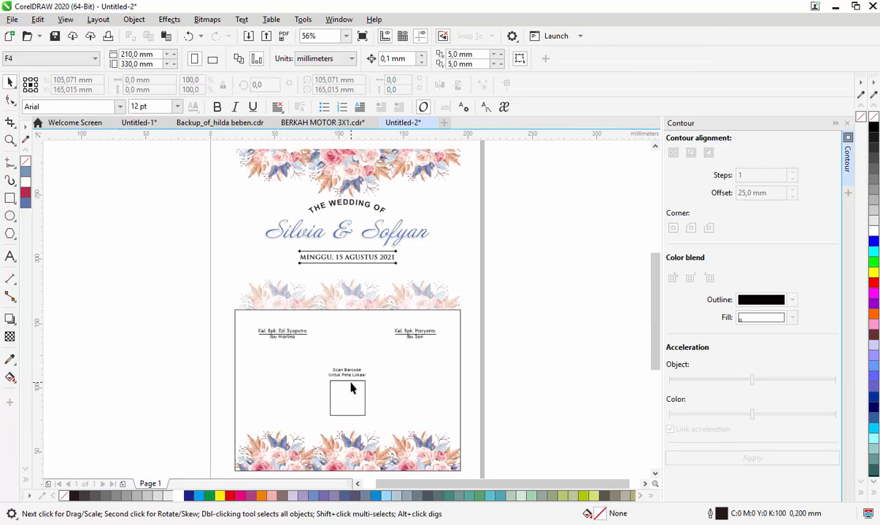
# - Remove the outline from the lower 175 by 125 mm panel
pyautogui.click(454, 379)
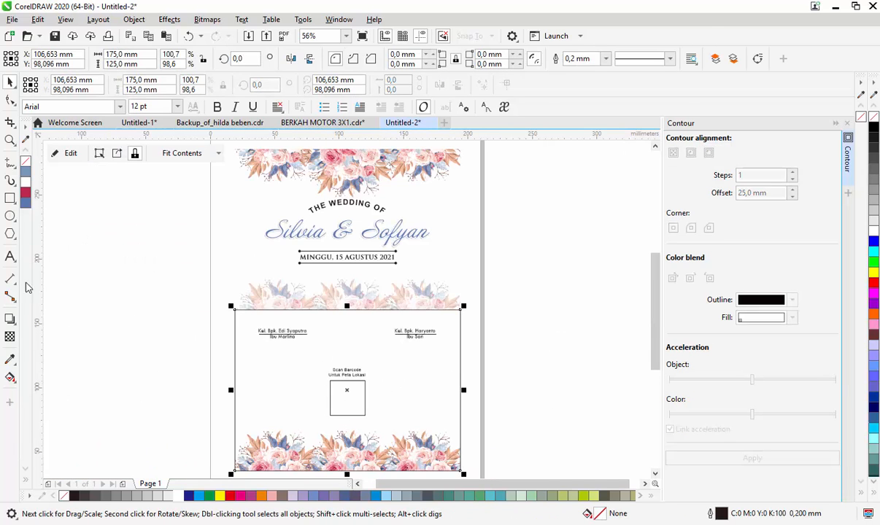
pyautogui.click(577, 286)
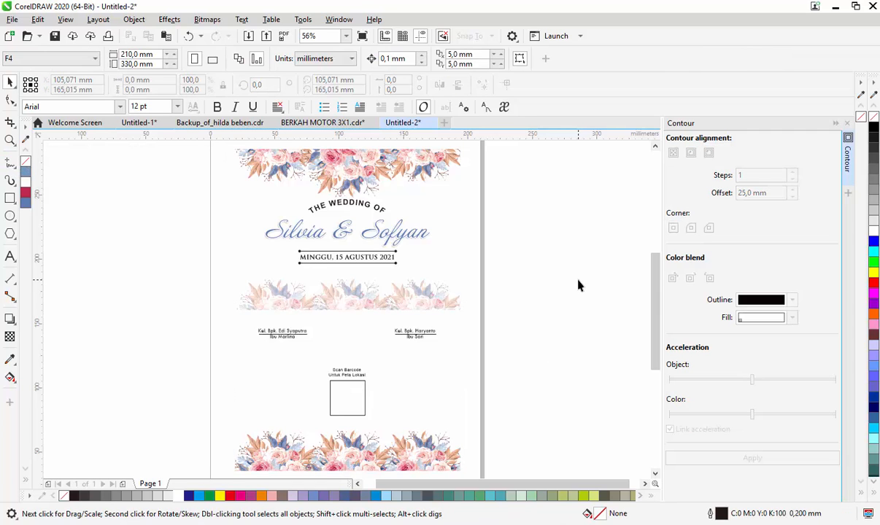